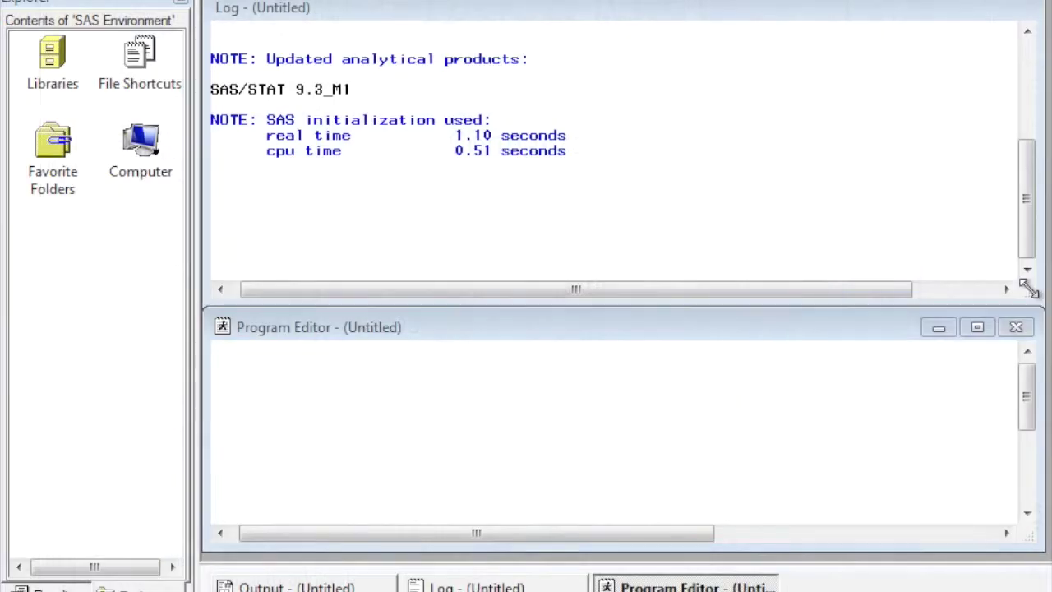
Reopen config3.sas from recent files and change its 'test' comment to 'Add a New analysis'
left_click(25, 0)
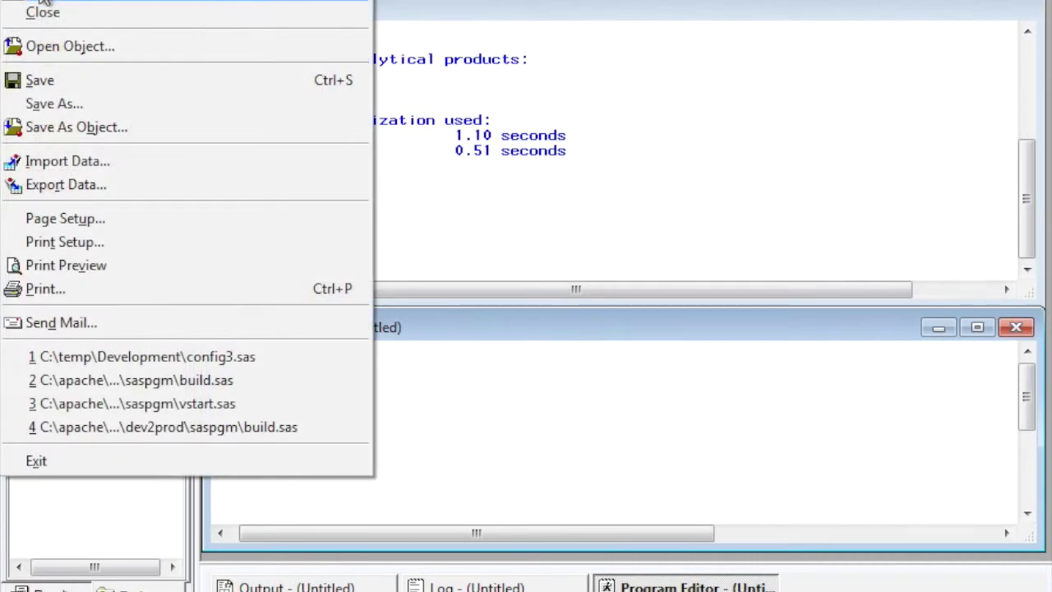
left_click(86, 356)
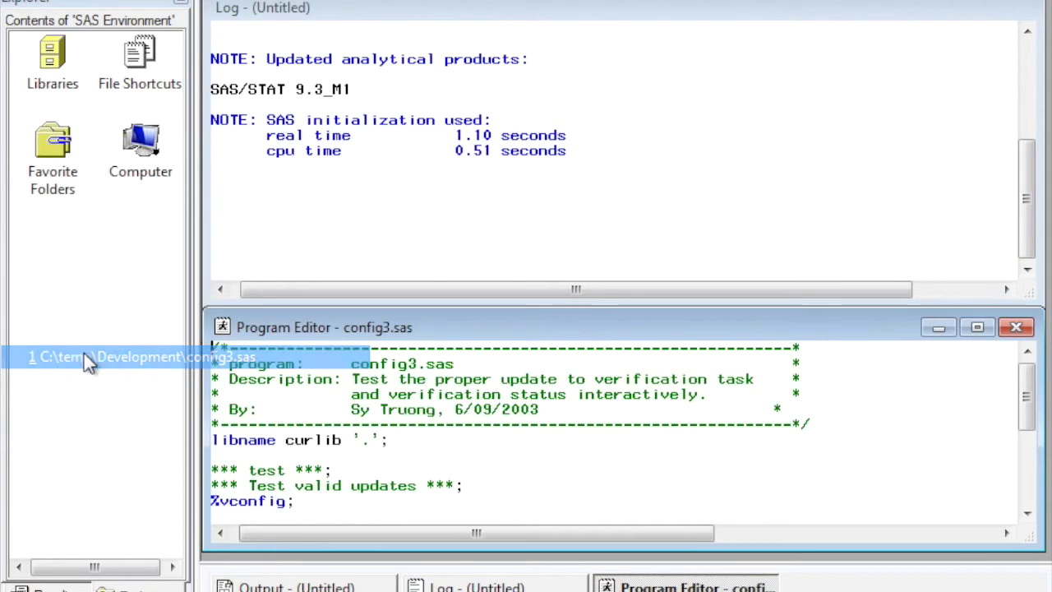
left_click(433, 458)
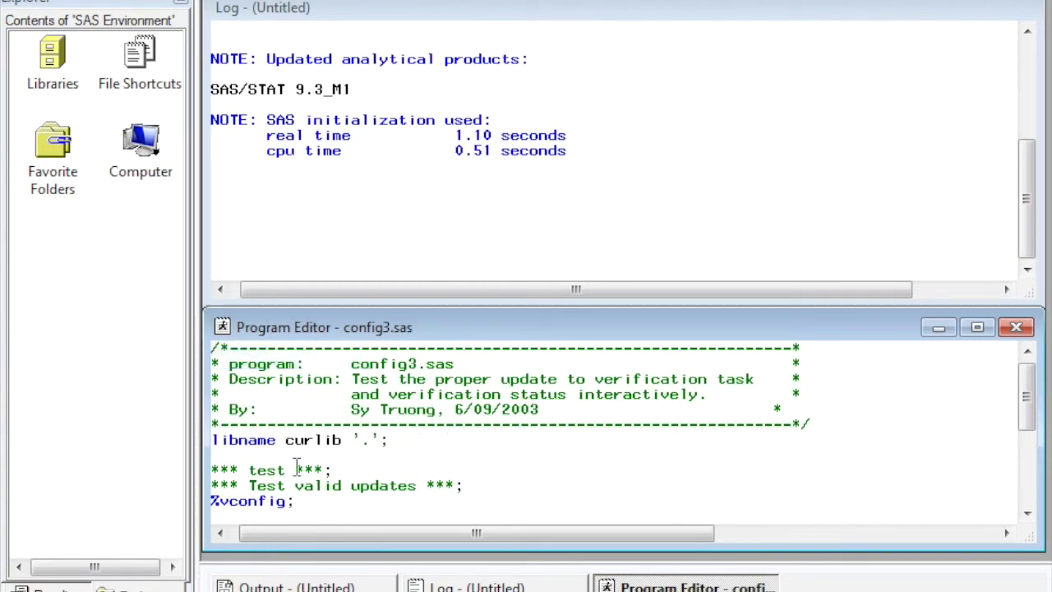
key("Down")
key("Home")
key("Right")
key("Right")
key("Right")
key("Right")
key("shift+Right")
key("shift+Right")
key("shift+Right")
key("shift+Right")
type("Add a N")
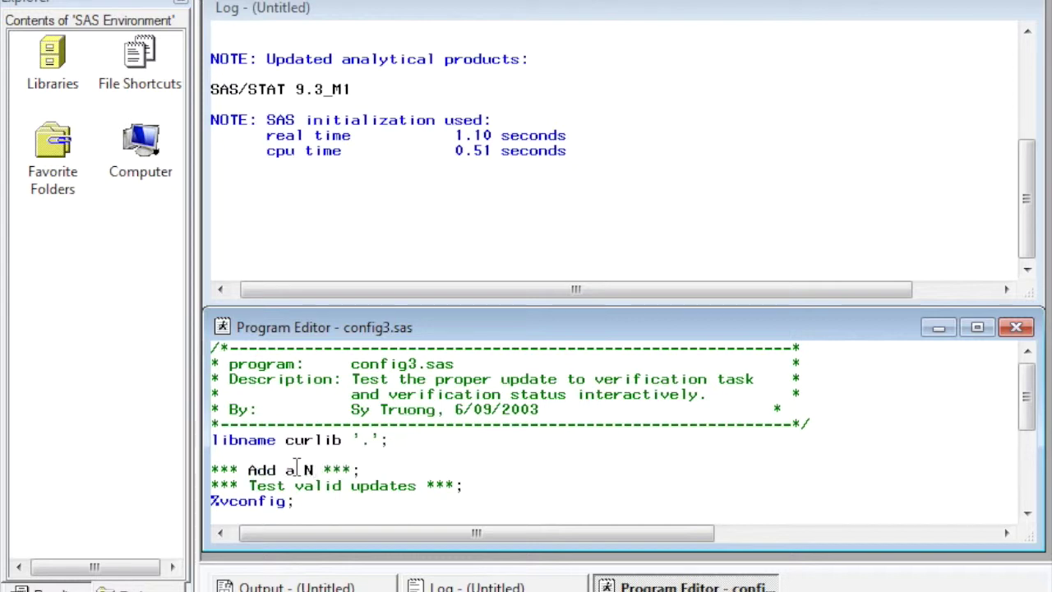
type("ew analysis")
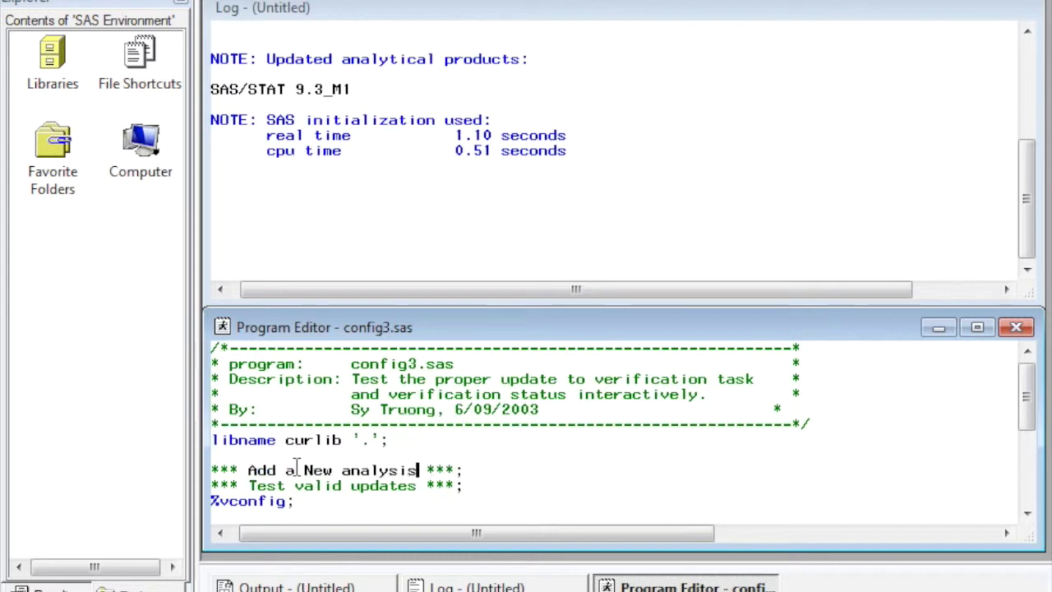
Save config3.sas, replacing the existing file
left_click(18, 2)
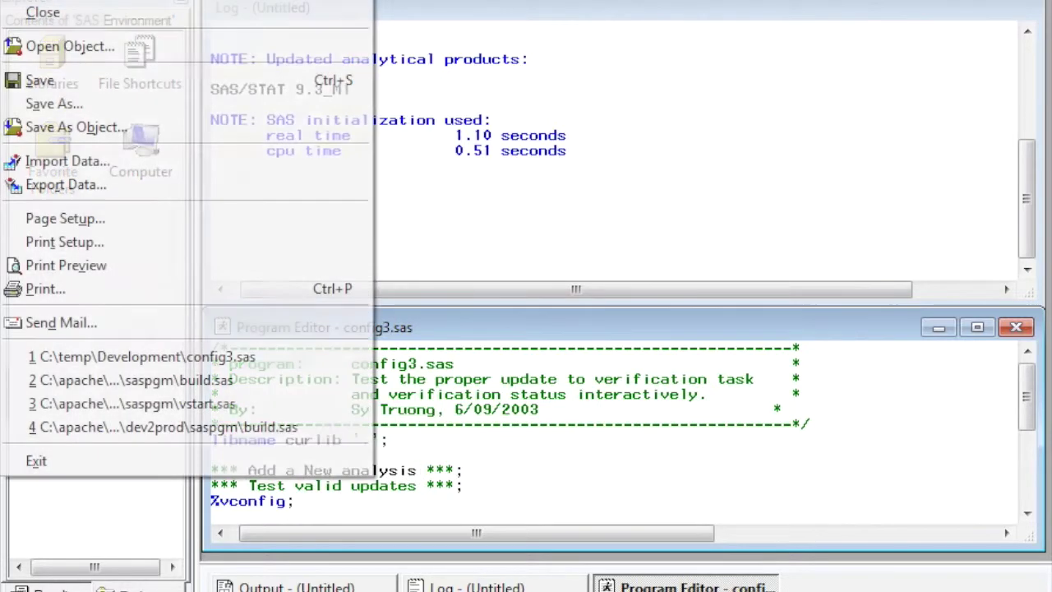
left_click(14, 84)
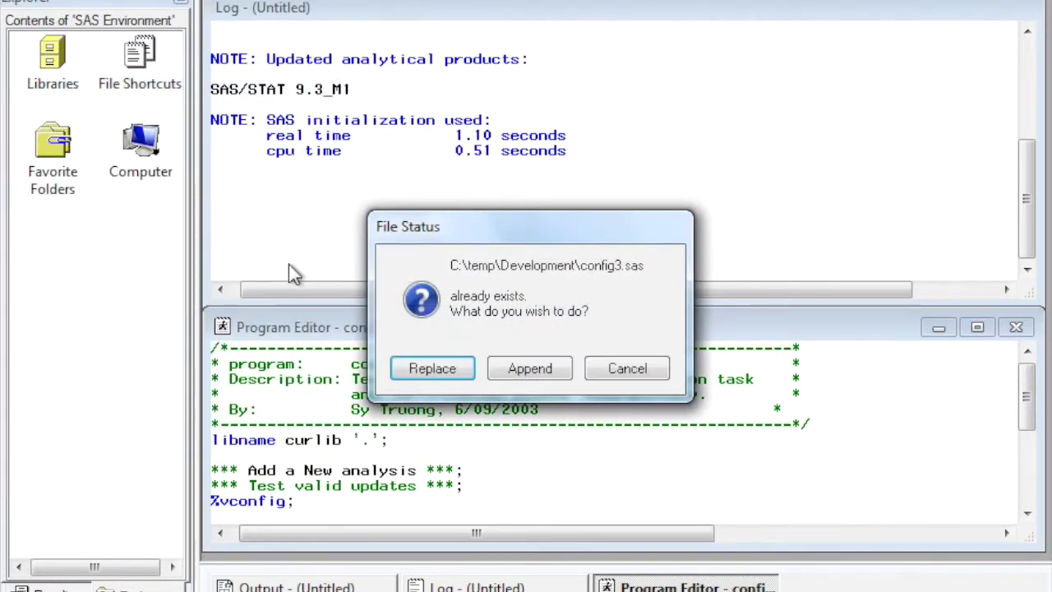
left_click(399, 363)
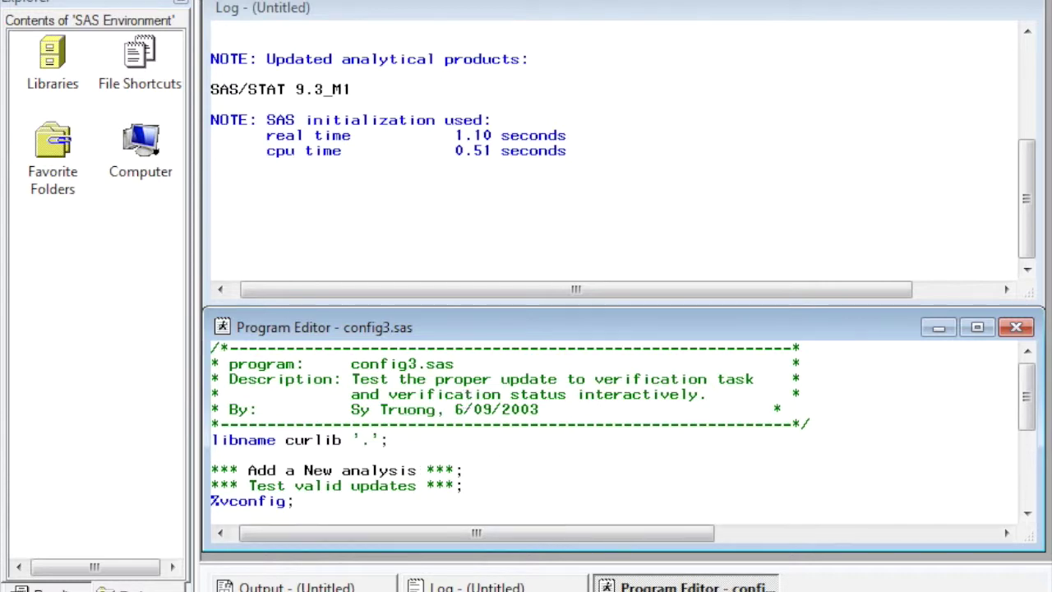
Locate config3.sas in the Open dialog file list, then launch Syvalidate from the desktop
key("ctrl+o")
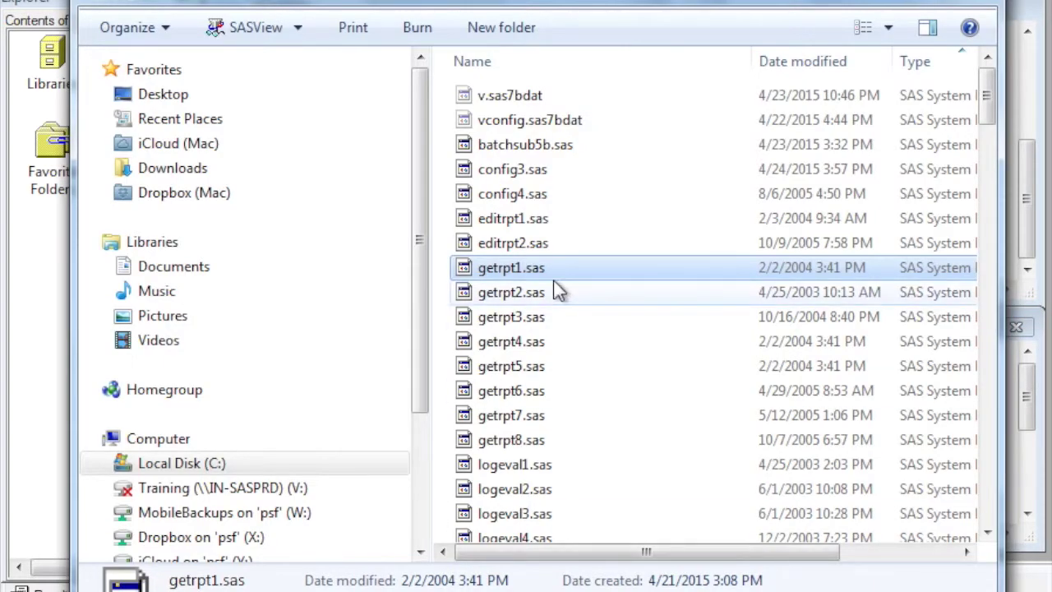
left_click(528, 169)
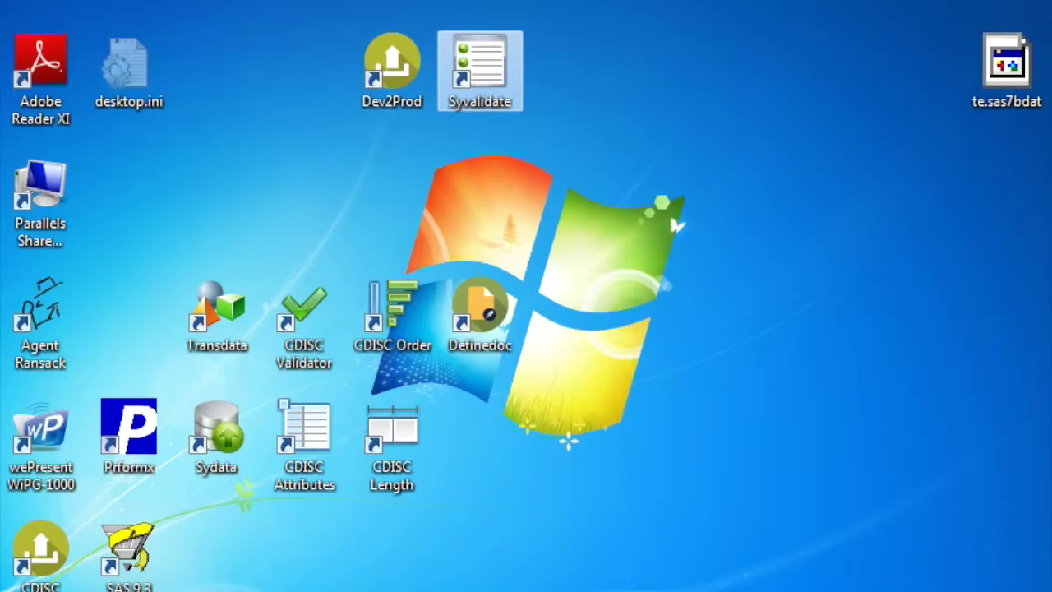
double_click(492, 70)
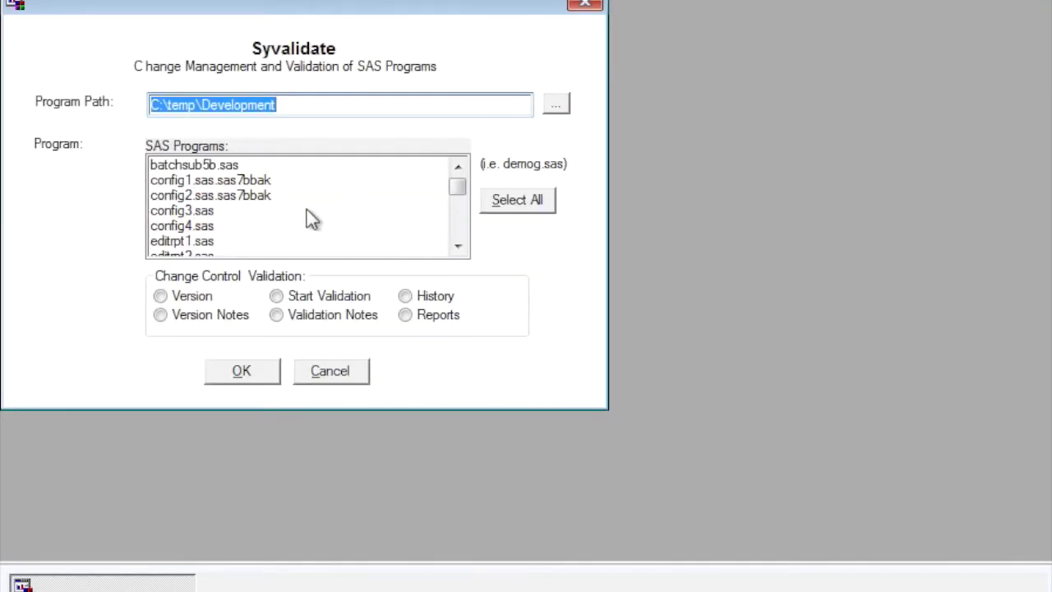
With only config3.sas selected, make a Version backup, then start a Version Notes backup
left_click(186, 226)
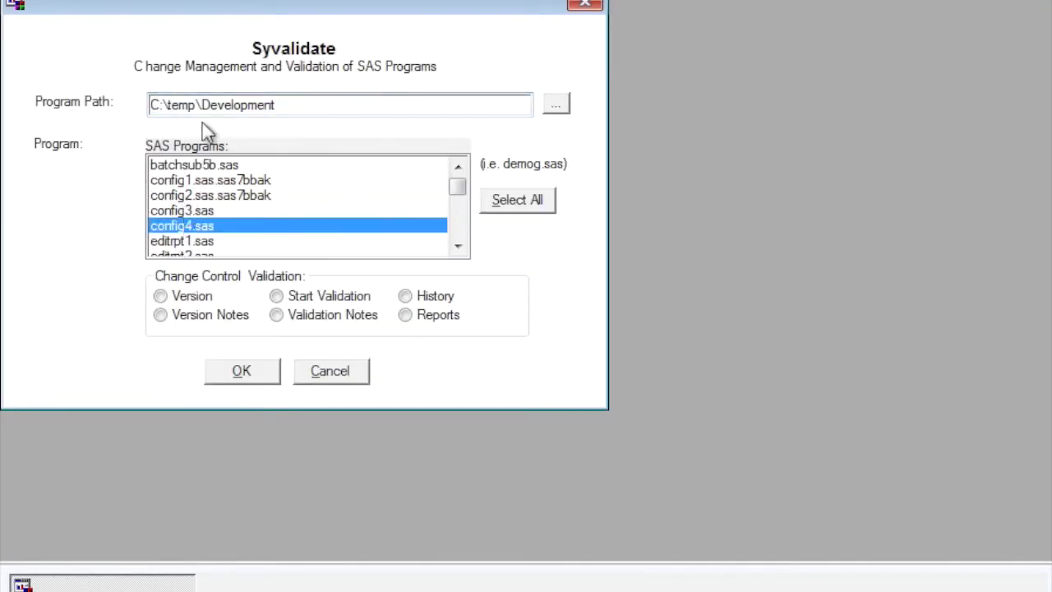
left_click(205, 216, "ctrl")
left_click(208, 227, "ctrl")
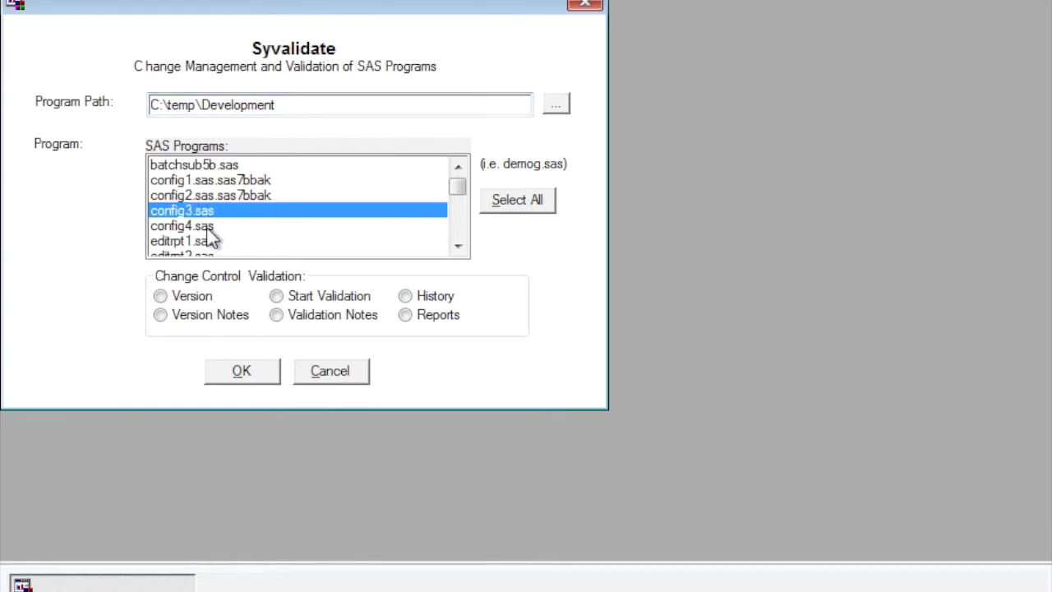
left_click(161, 297)
left_click(241, 374)
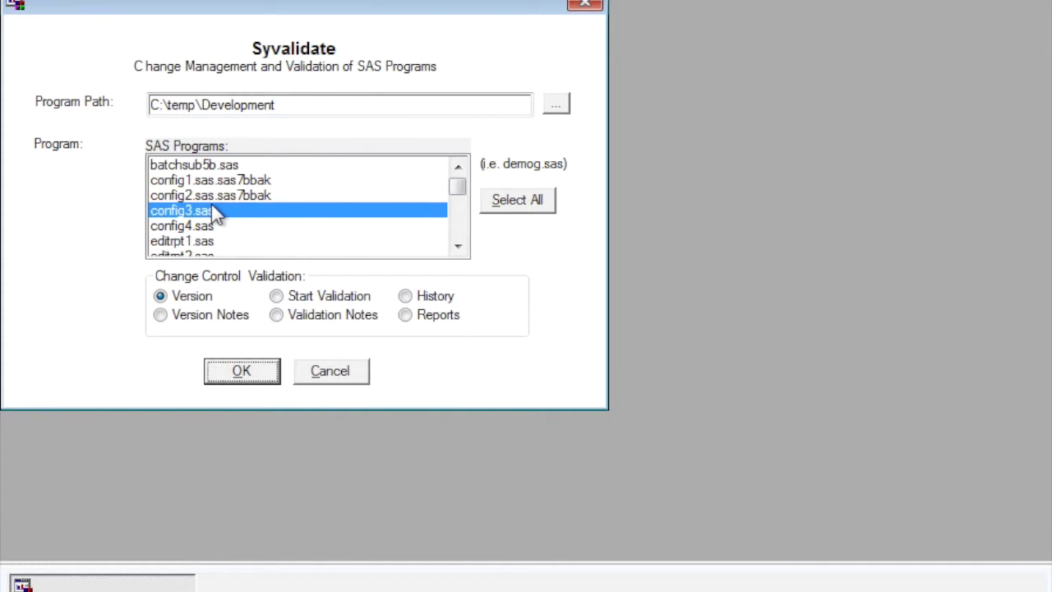
left_click(176, 313)
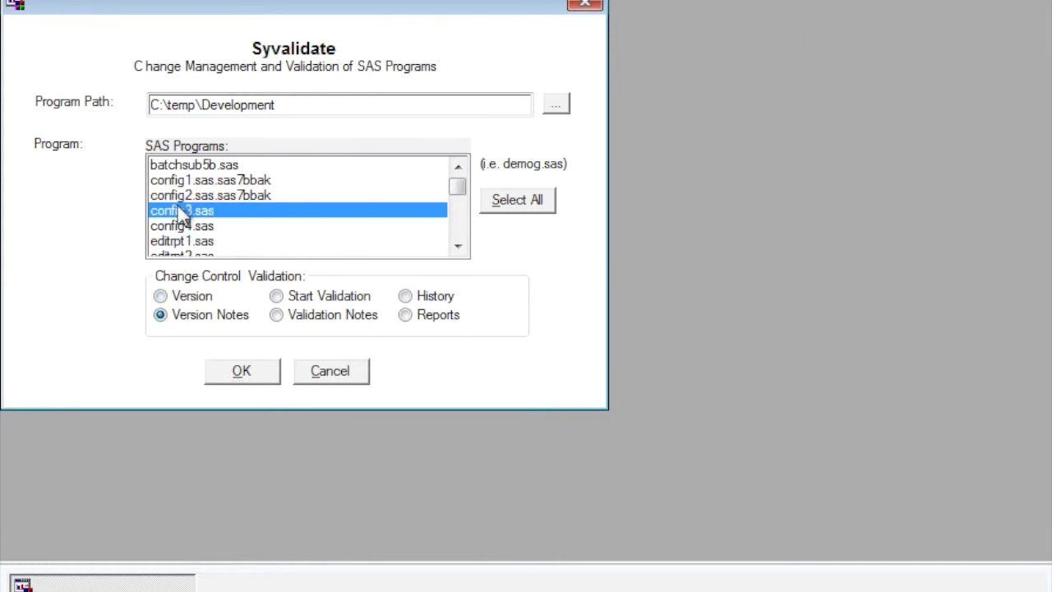
left_click(243, 378)
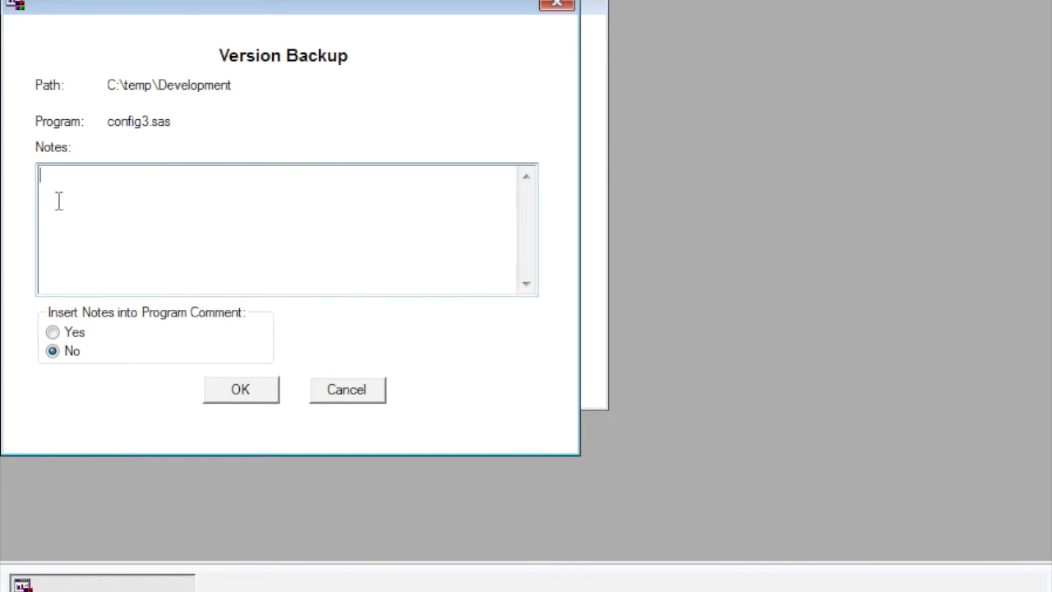
Submit the config3.sas version backup with the note 'This is to add a new analsysis.'
left_click_drag(129, 11, 317, 34)
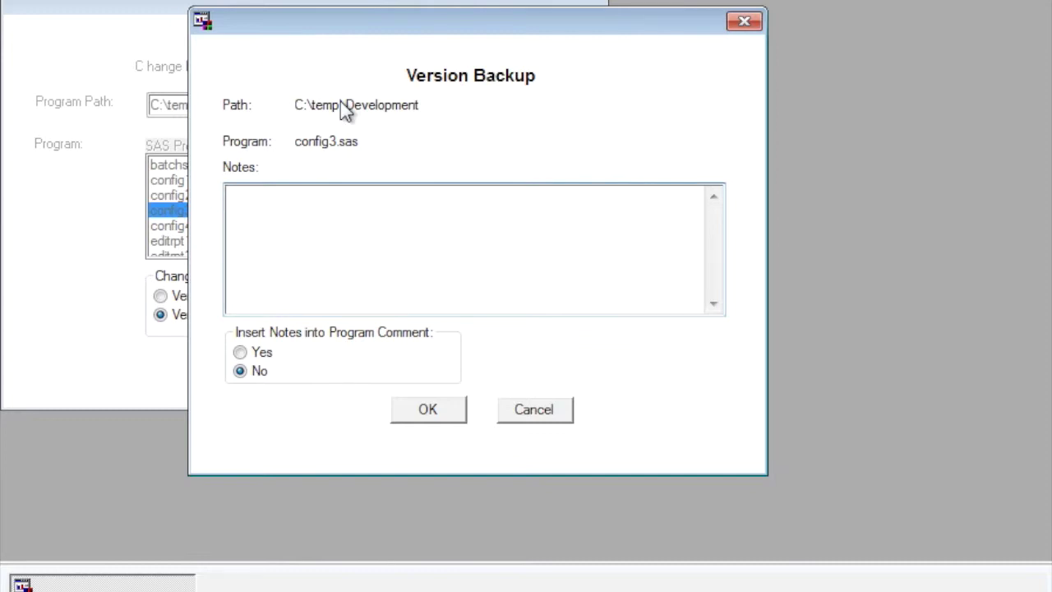
type("This is to add a new anl")
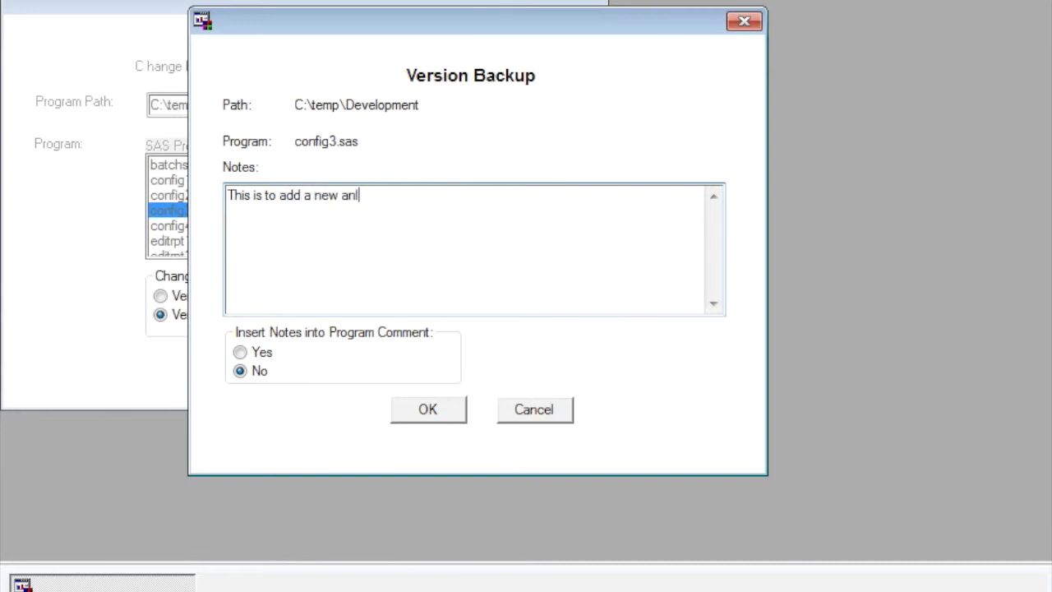
key("BackSpace")
type("alsysi")
type("is")
mouse_move(234, 316)
left_mouse_down()
mouse_move(206, 320)
mouse_move(211, 391)
left_mouse_up()
key("Escape")
left_click(453, 415)
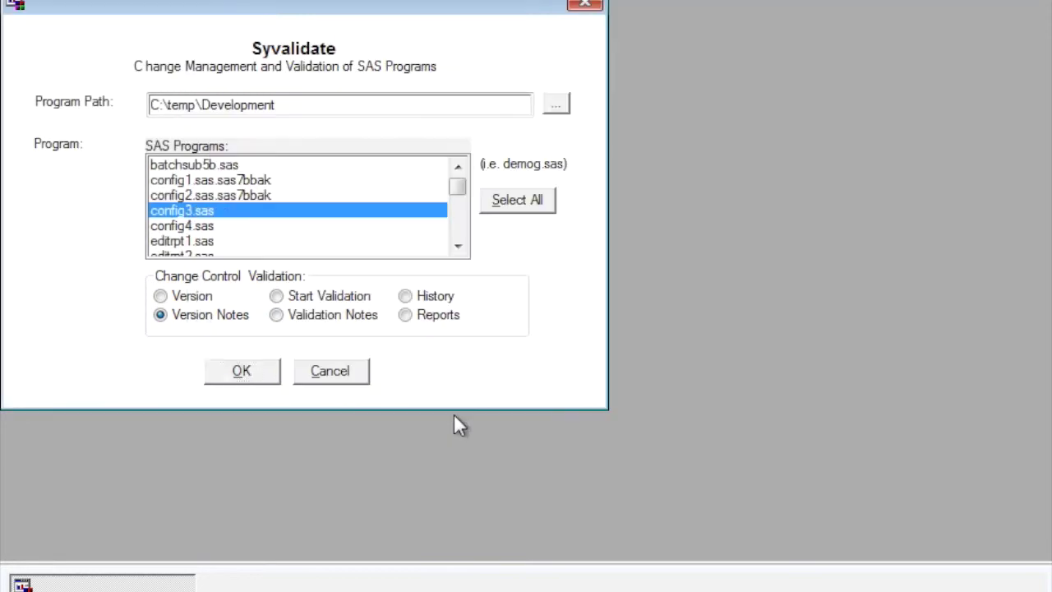
Open config3.sas History, view the 24APR15:15:58:50 Version + Notes entry and its note, then go back
left_click(411, 299)
left_click(260, 372)
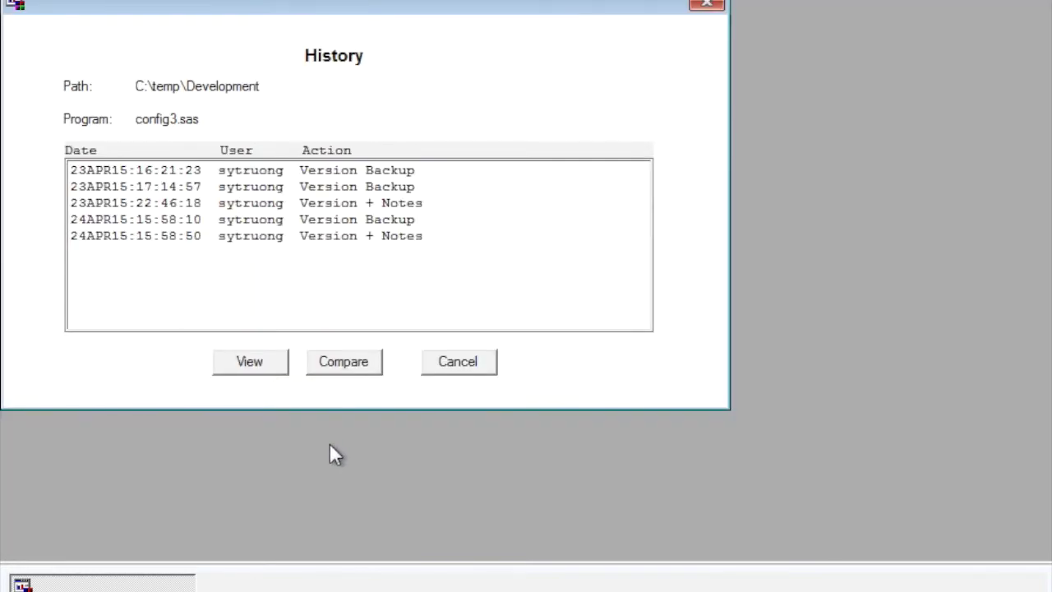
left_click(258, 218)
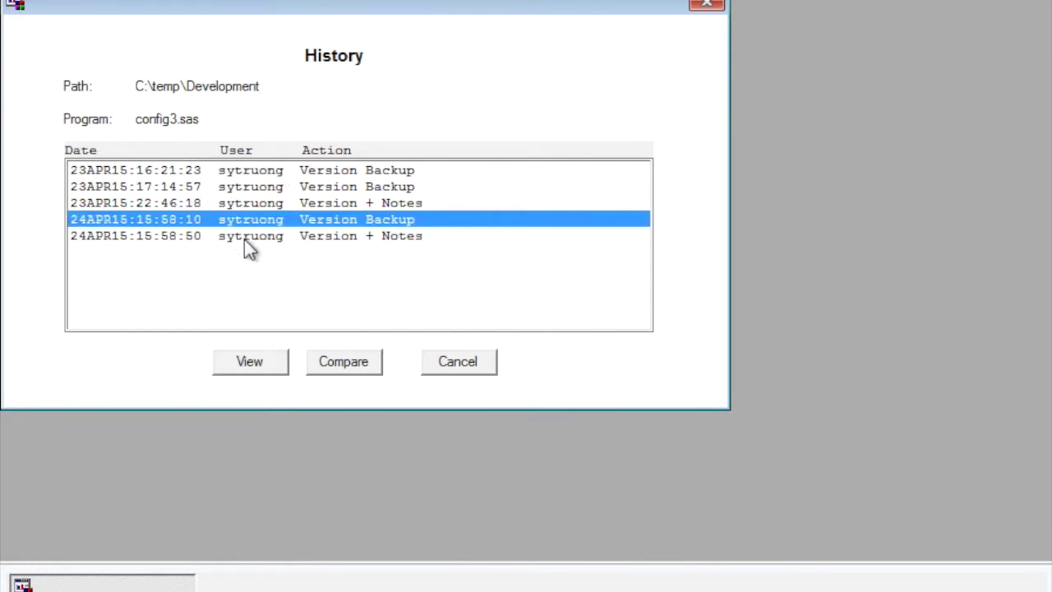
left_click(245, 238)
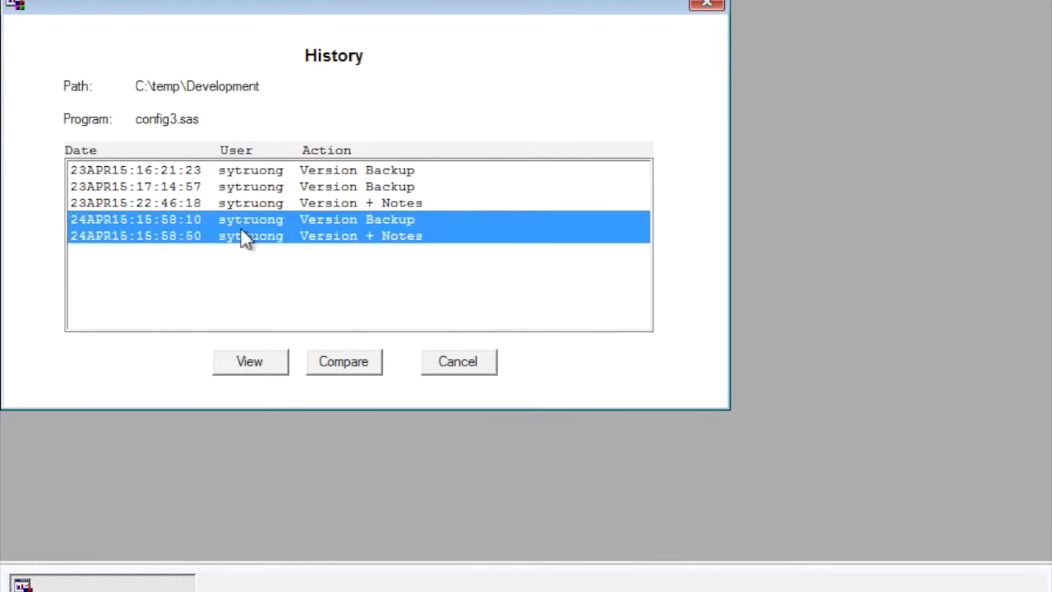
left_click(250, 363)
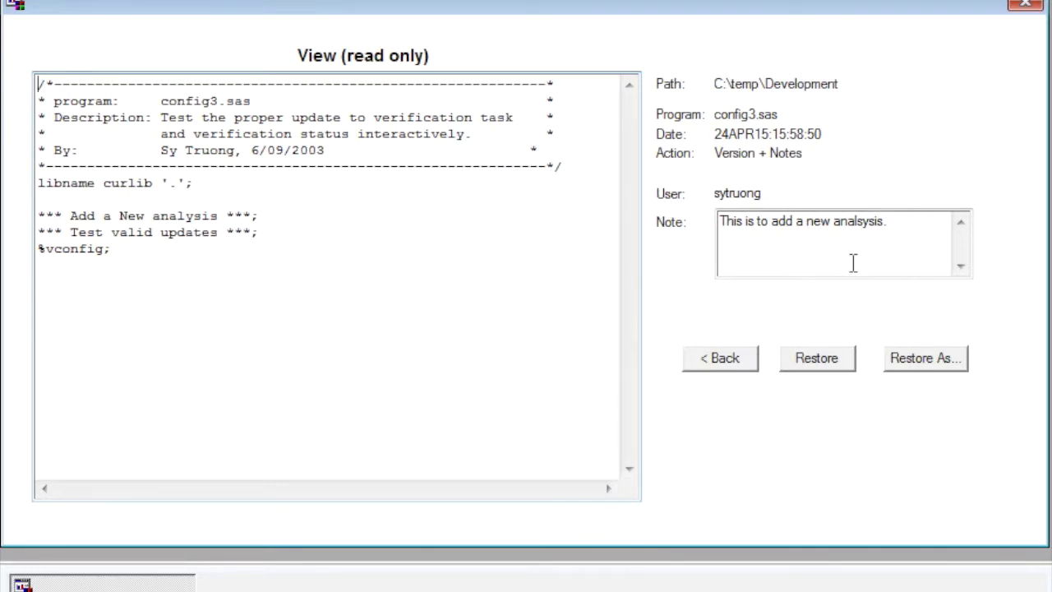
left_click_drag(892, 222, 719, 220)
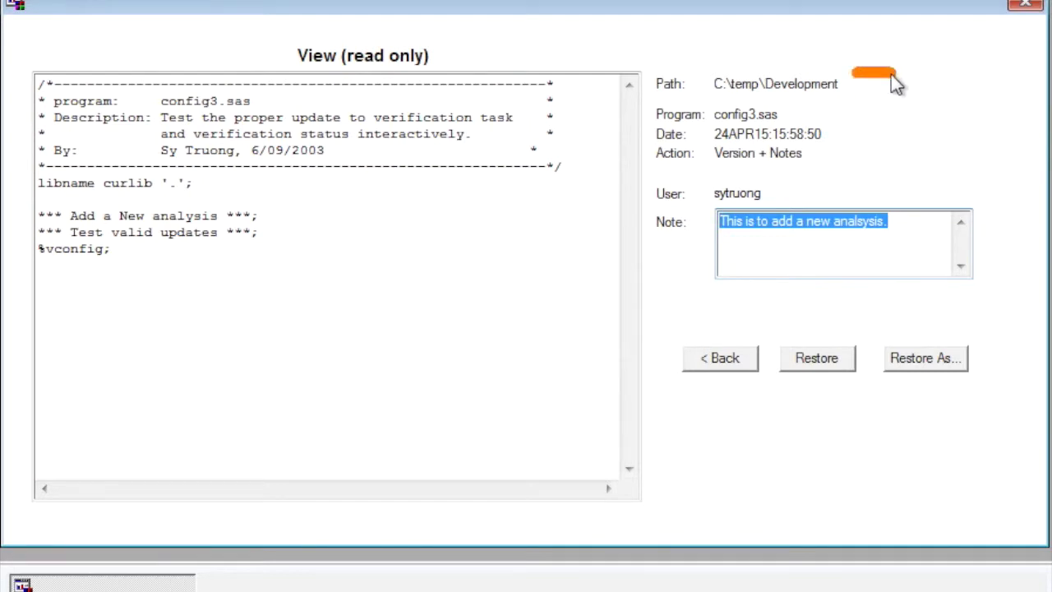
mouse_move(895, 83)
left_mouse_down()
mouse_move(879, 214)
mouse_move(851, 204)
left_mouse_up()
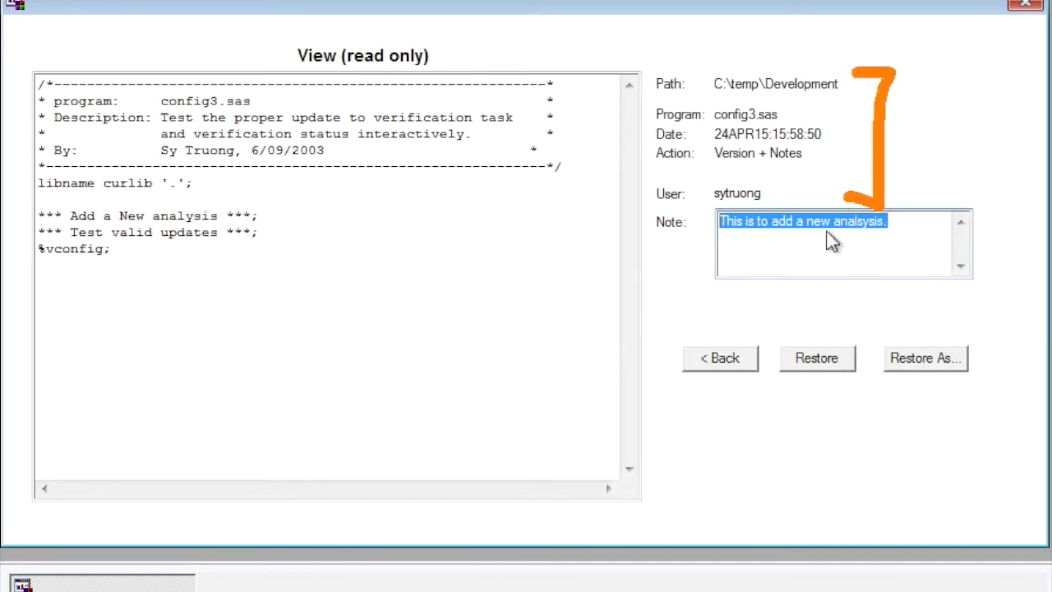
left_click(728, 362)
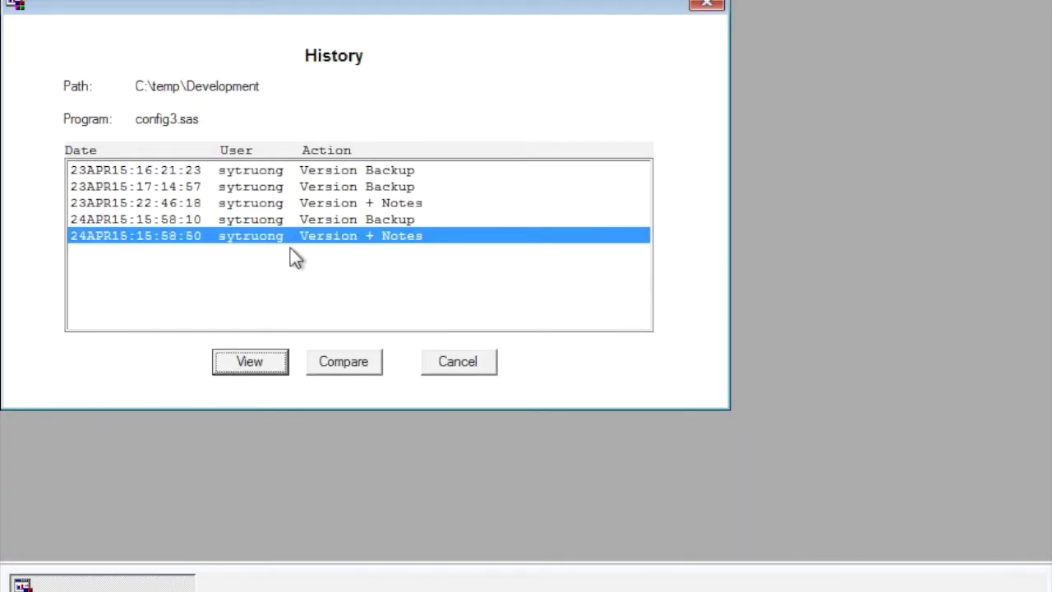
Compare the 15:58:50 Version + Notes entry with an earlier noted version of config3.sas side by side
left_click(197, 220, "ctrl")
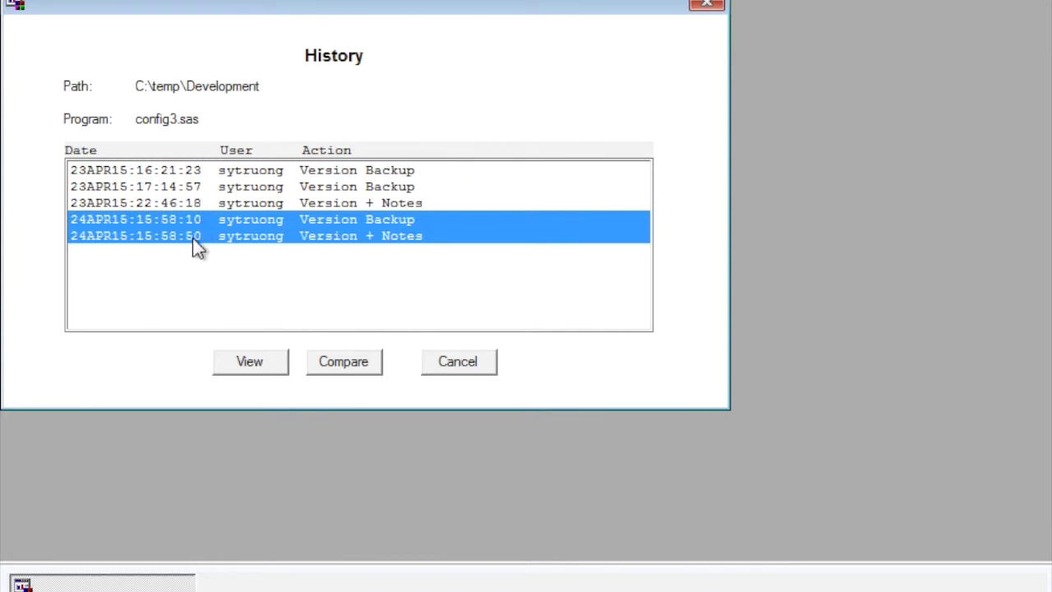
left_click(193, 237, "ctrl")
left_click(193, 238, "ctrl")
left_click(195, 237)
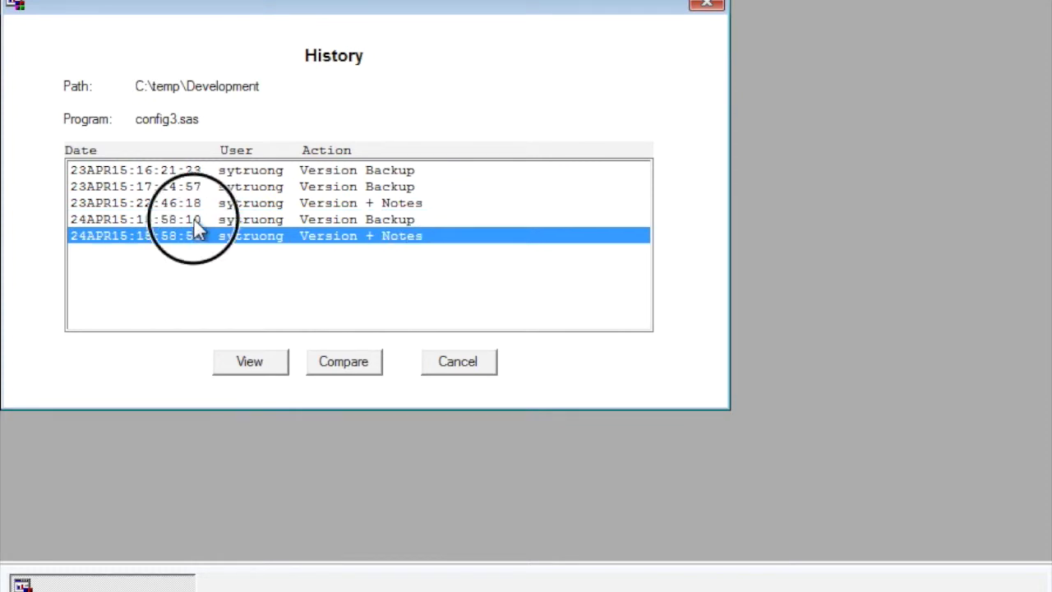
left_click(197, 203, "ctrl")
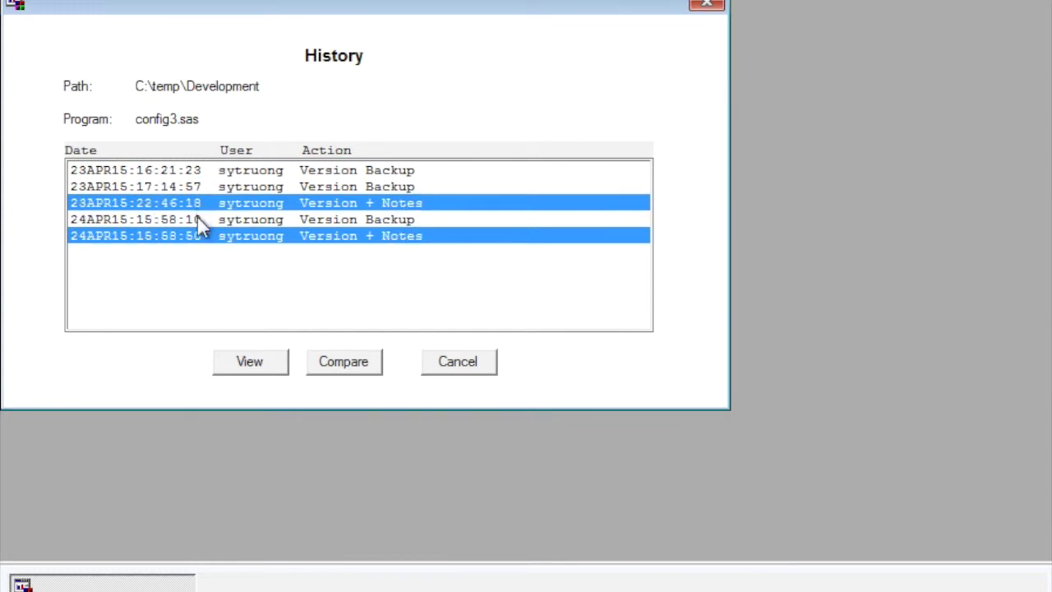
left_click(359, 366)
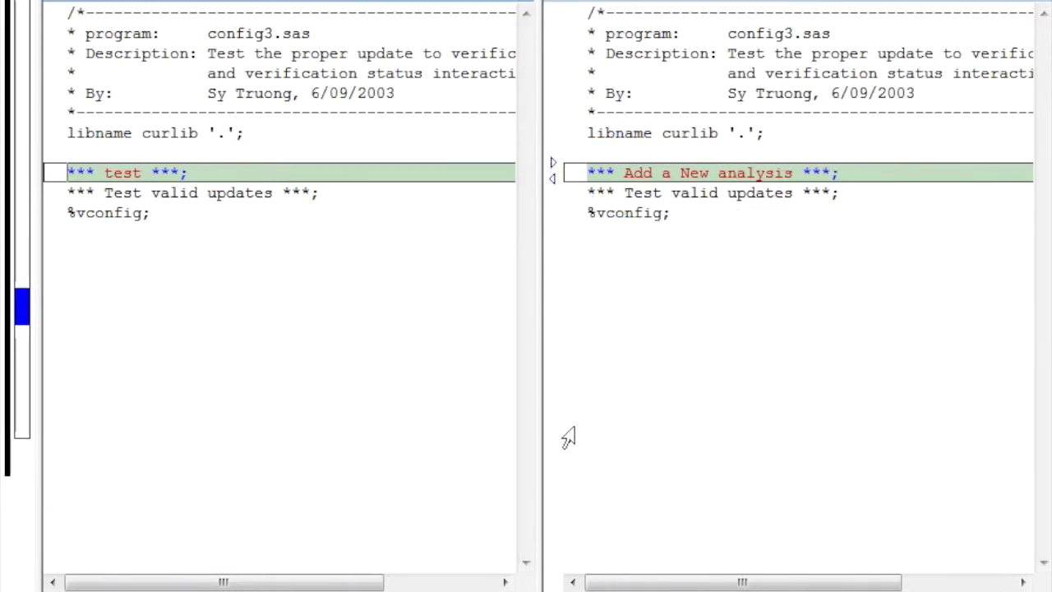
type("1")
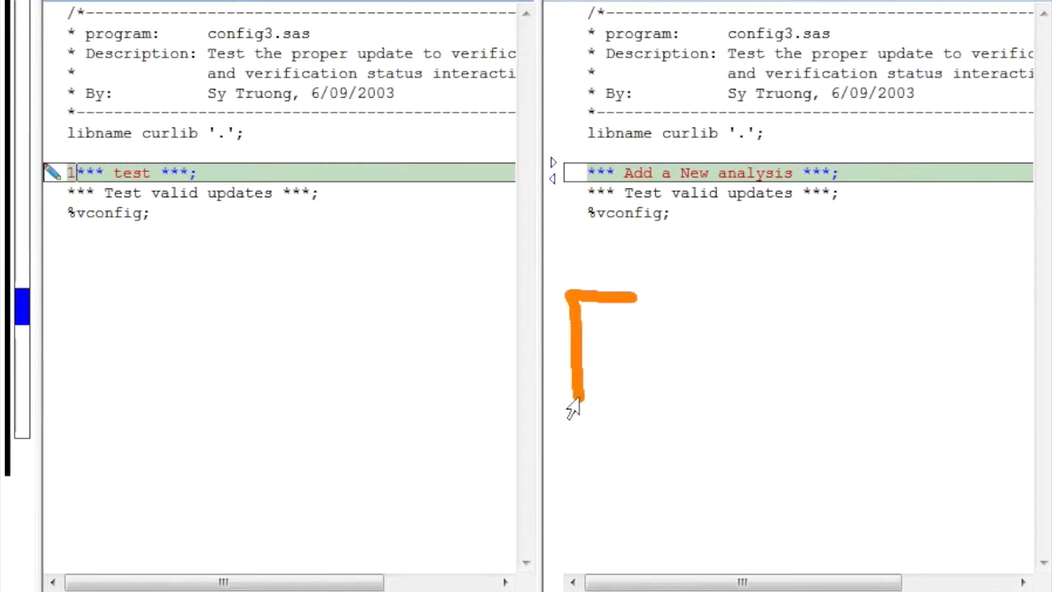
mouse_move(41, 279)
left_mouse_down()
mouse_move(113, 288)
mouse_move(49, 362)
left_mouse_up()
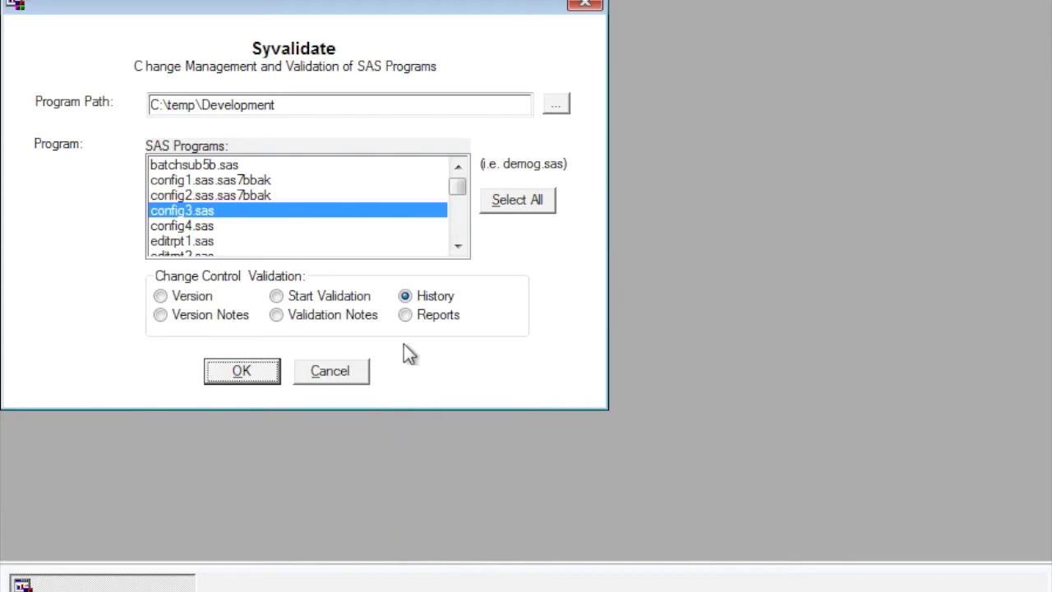
View the most recent config3.sas history entry read-only, then return with Start Validation chosen
left_click(247, 374)
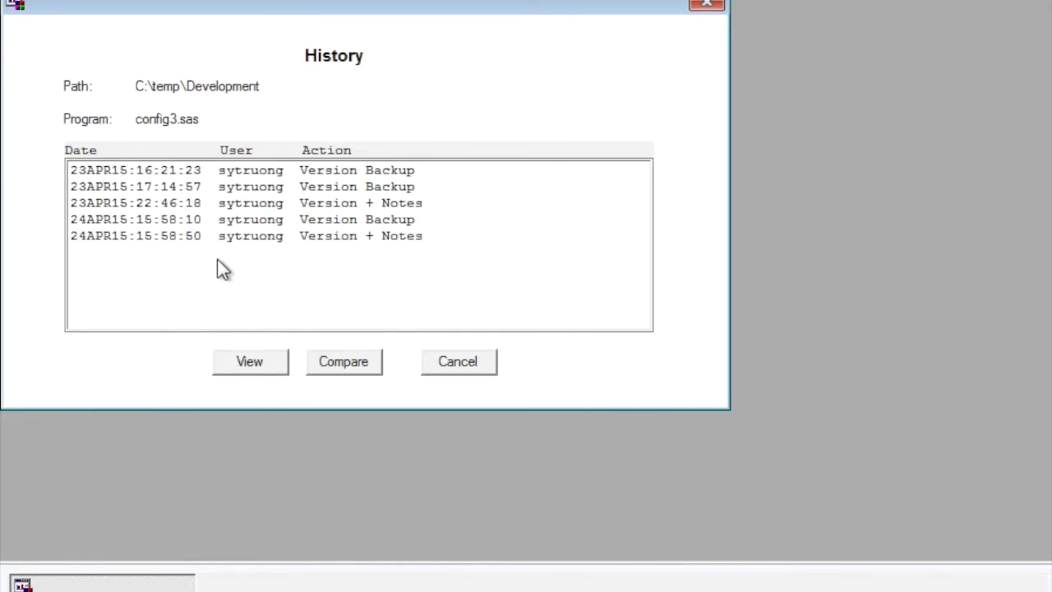
left_click(223, 236)
left_click(235, 367)
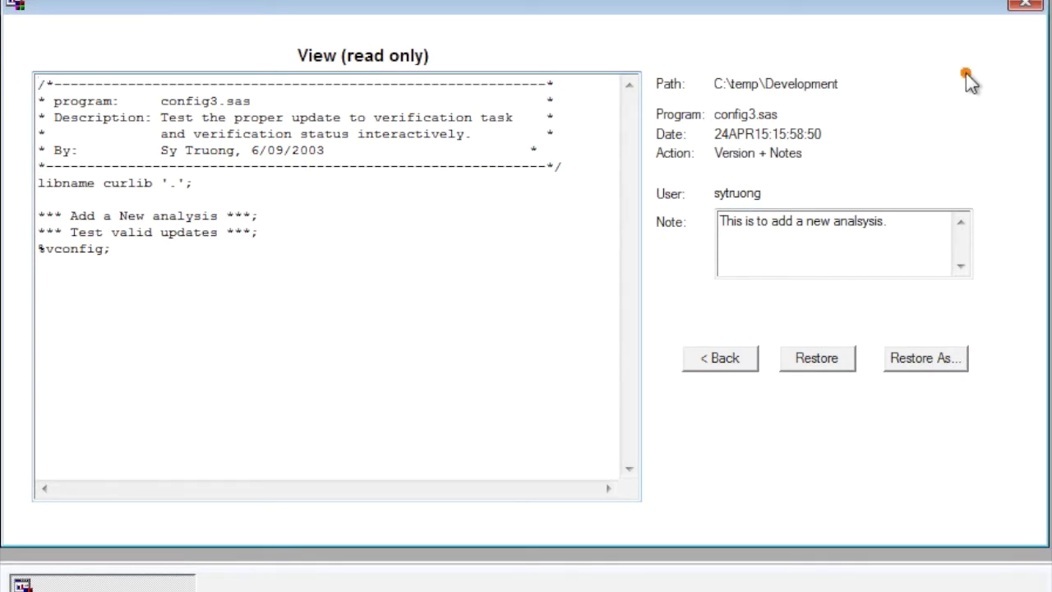
mouse_move(965, 75)
left_mouse_down()
mouse_move(1019, 169)
mouse_move(1009, 305)
mouse_move(971, 300)
left_mouse_up()
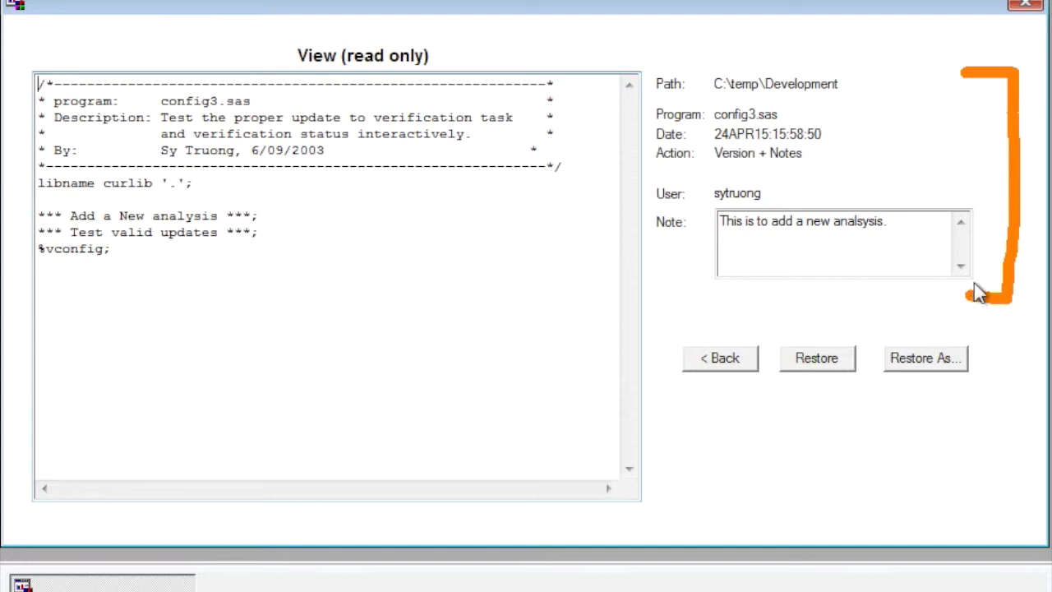
mouse_move(943, 105)
left_mouse_down()
mouse_move(878, 83)
mouse_move(798, 113)
mouse_move(869, 145)
mouse_move(851, 160)
left_mouse_up()
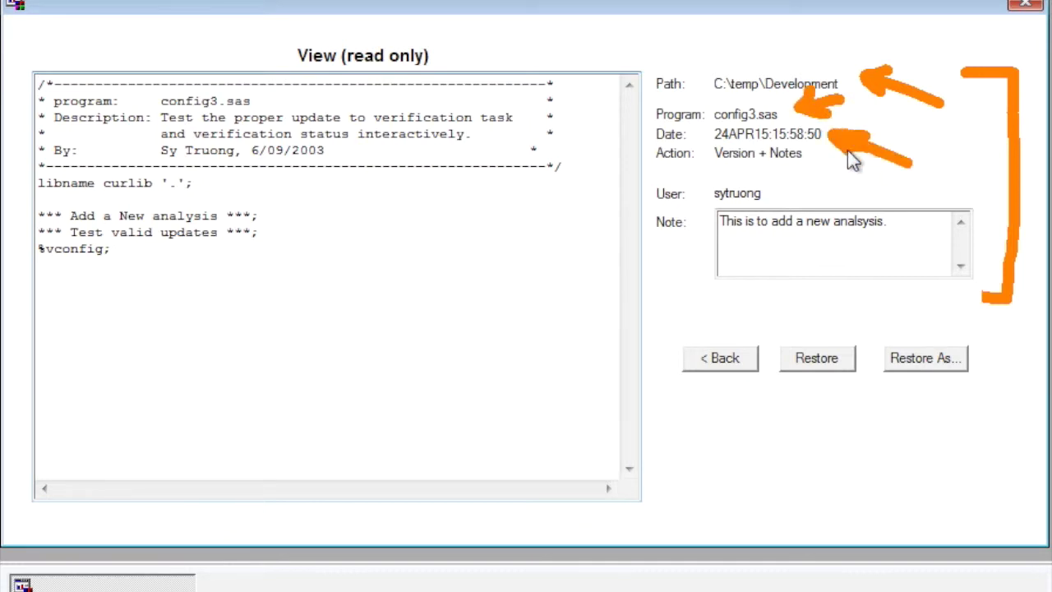
key("Escape")
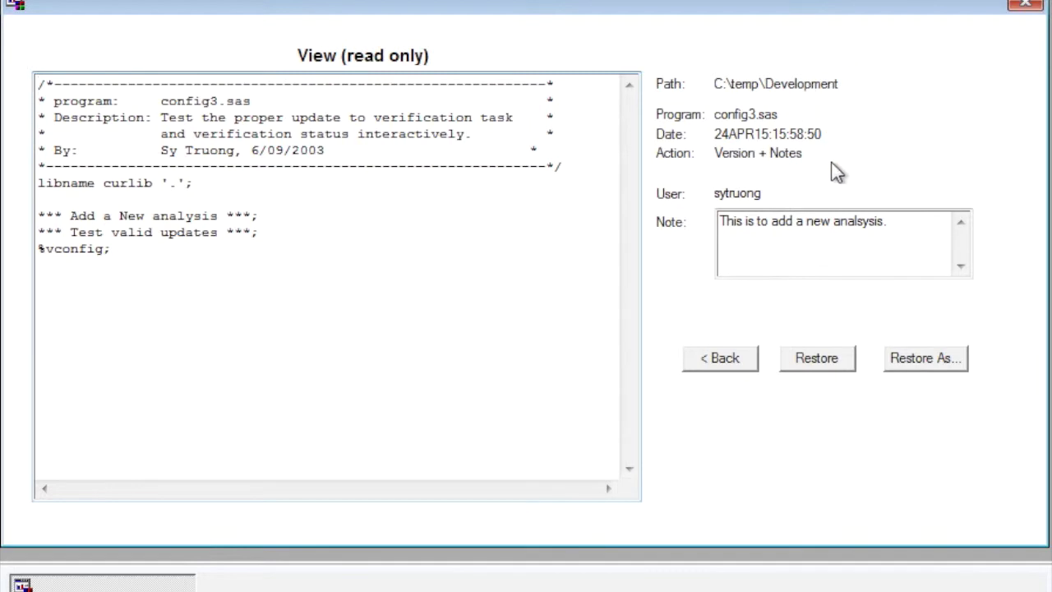
mouse_move(813, 160)
left_mouse_down()
mouse_move(833, 151)
mouse_move(809, 161)
left_mouse_up()
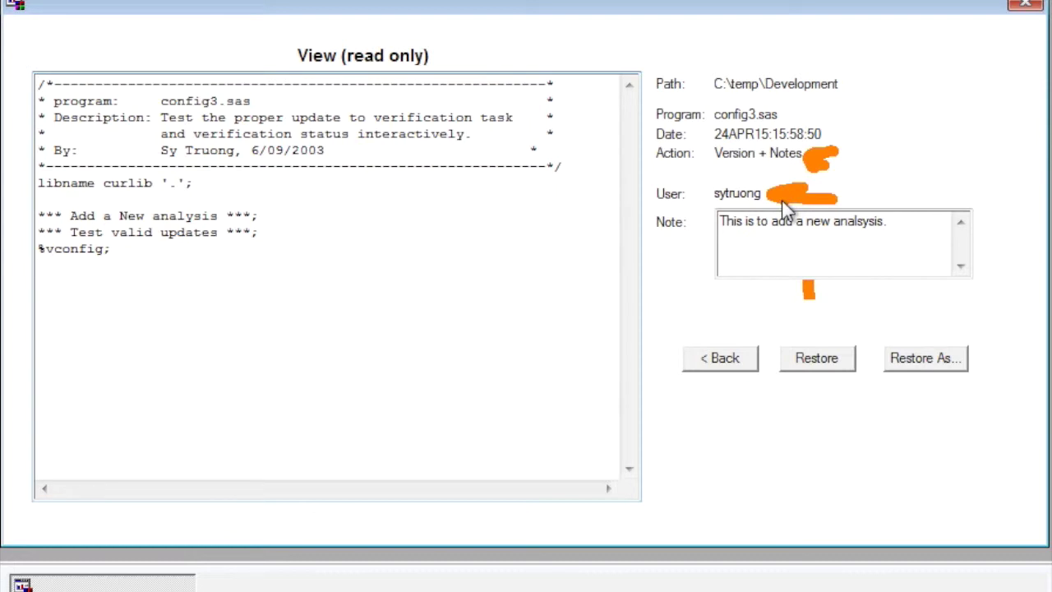
left_click(738, 190)
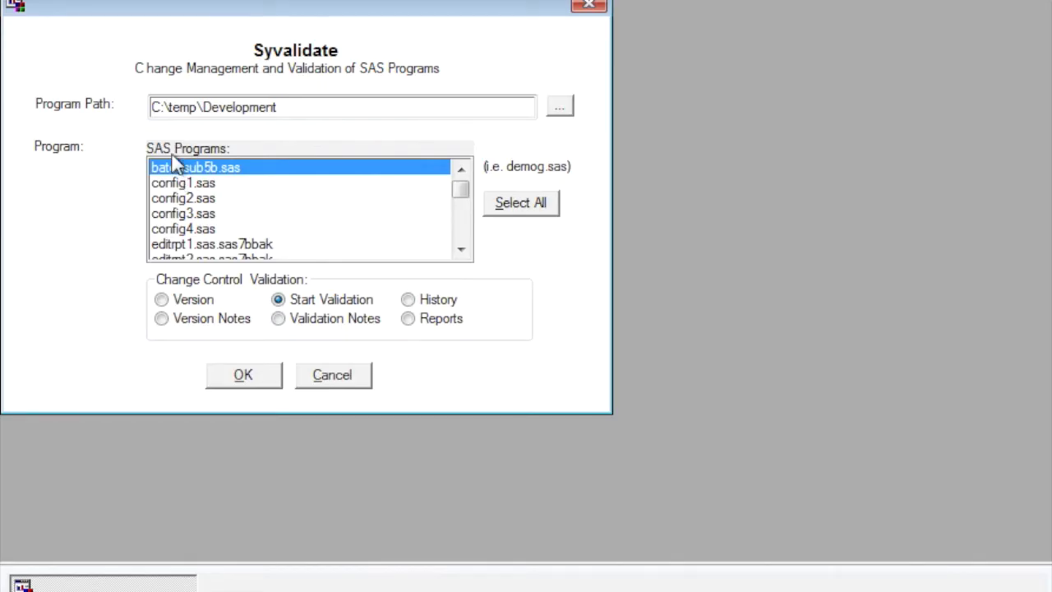
Start validation of config3.sas, entering the note 'This is ready for validation.'
left_click(173, 218)
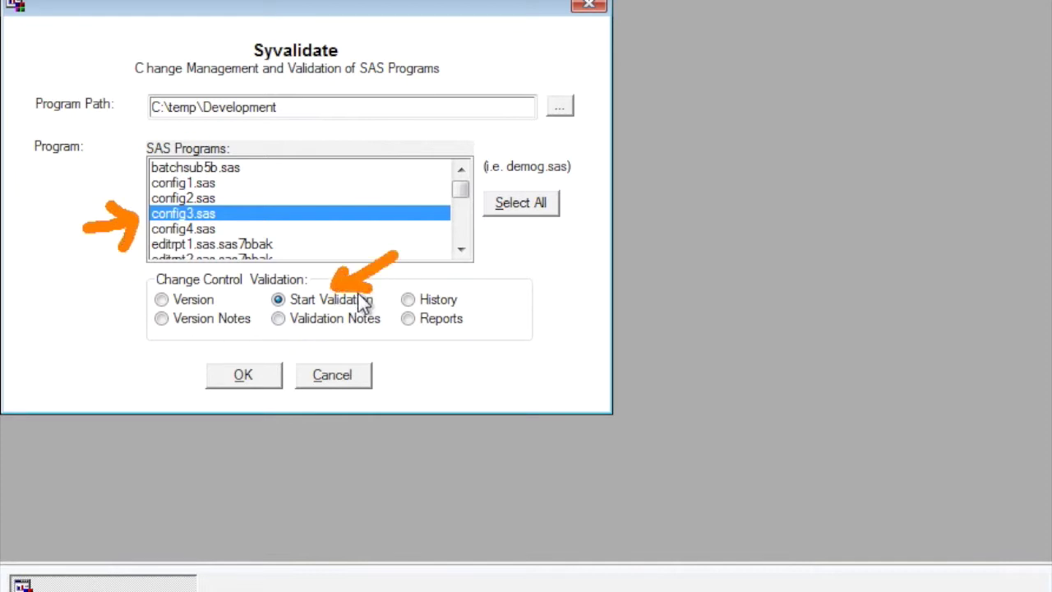
left_click(239, 375)
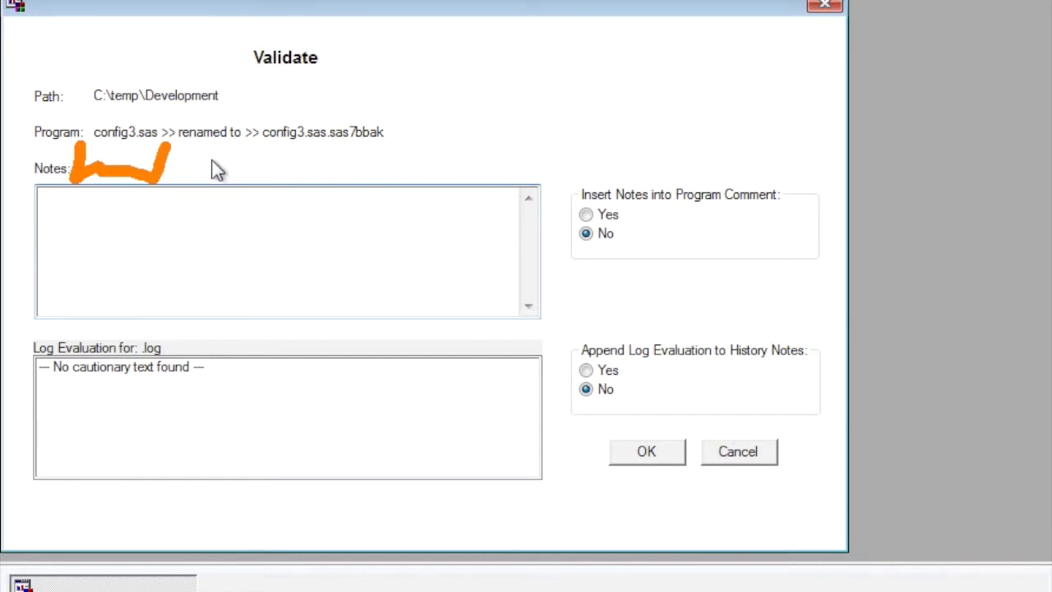
mouse_move(259, 150)
left_mouse_down()
mouse_move(257, 164)
mouse_move(383, 164)
mouse_move(392, 140)
left_mouse_up()
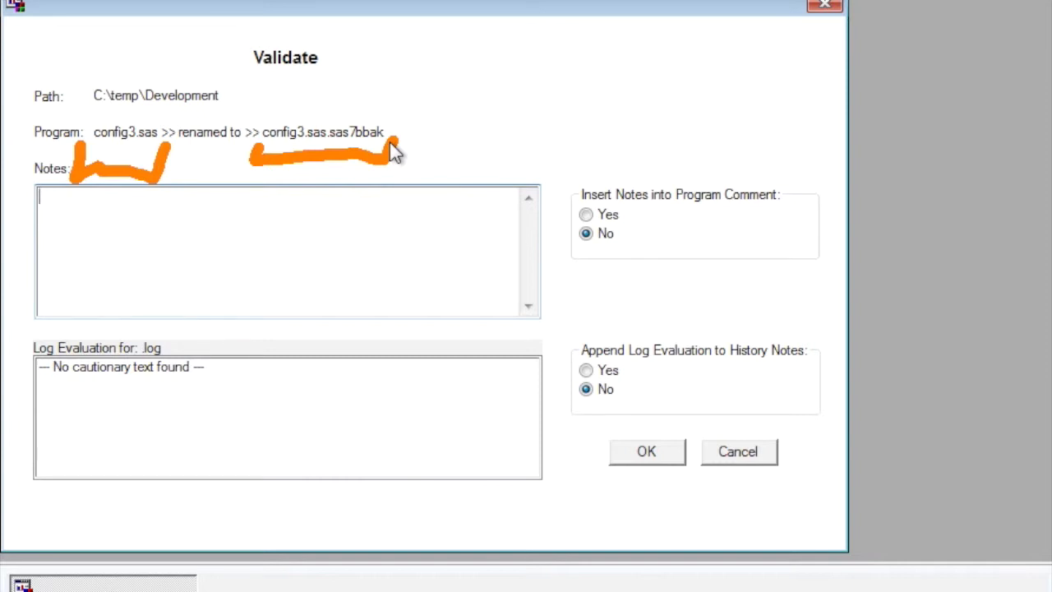
key("Escape")
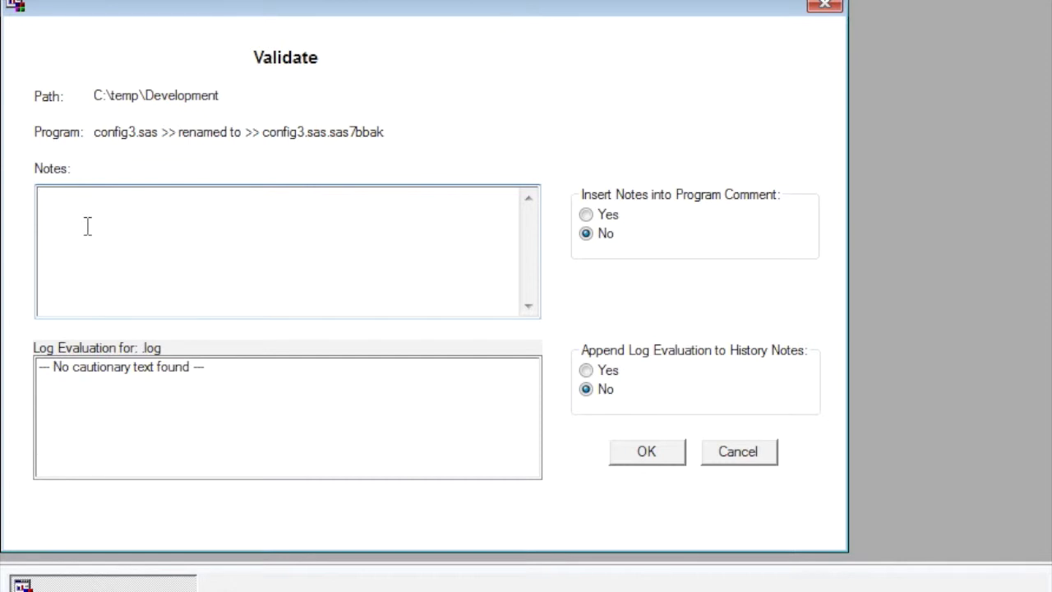
type("This is ready for validation")
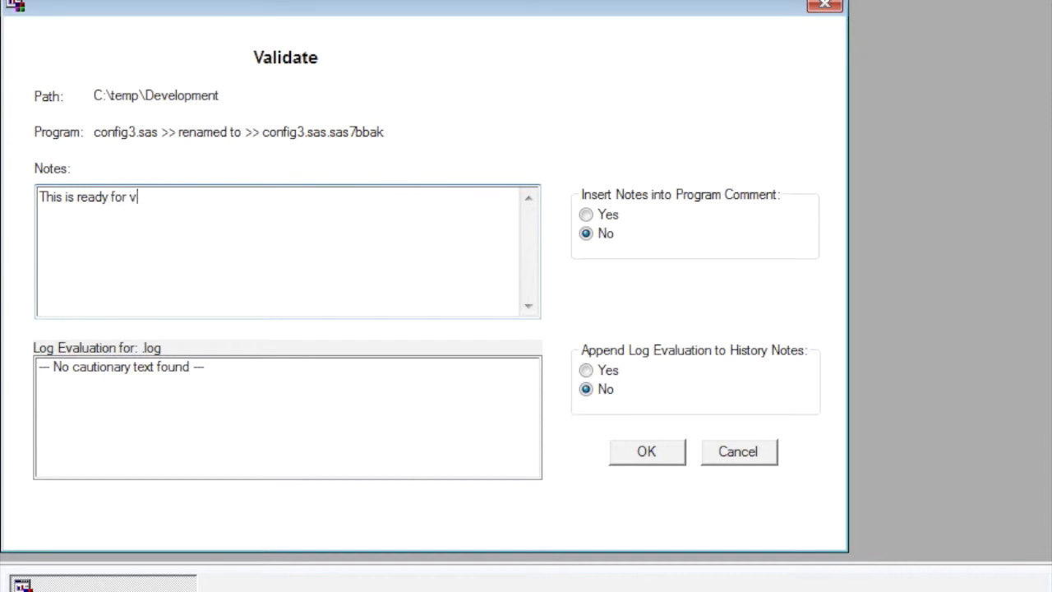
type(".")
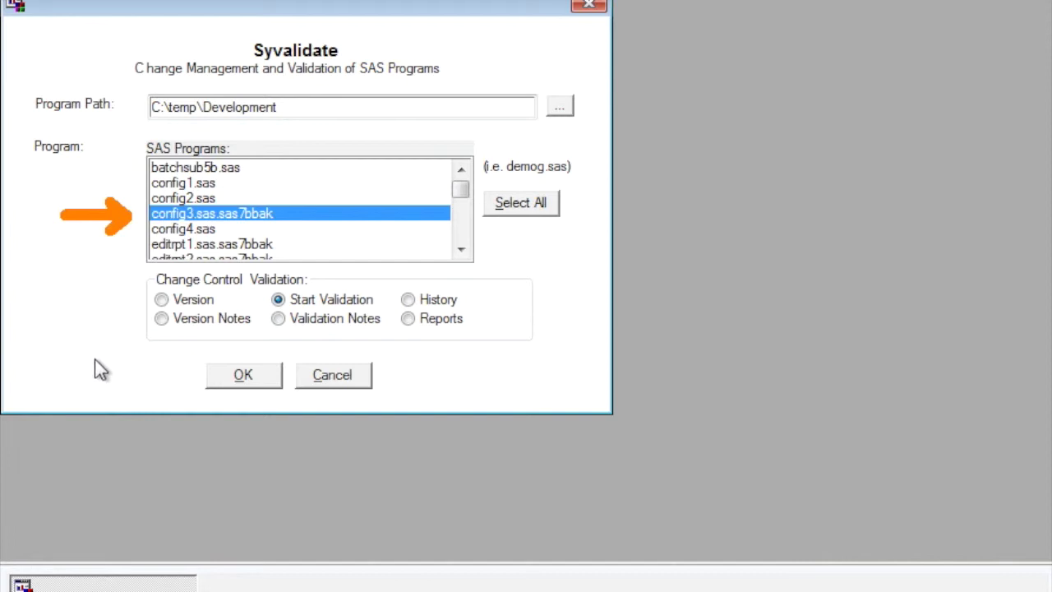
Open config3.sas validation notes and mark SAS Variable Names, SAS Dataset Names Clarify and Uniqueness, and SAS Dataset Labels
left_click(279, 320)
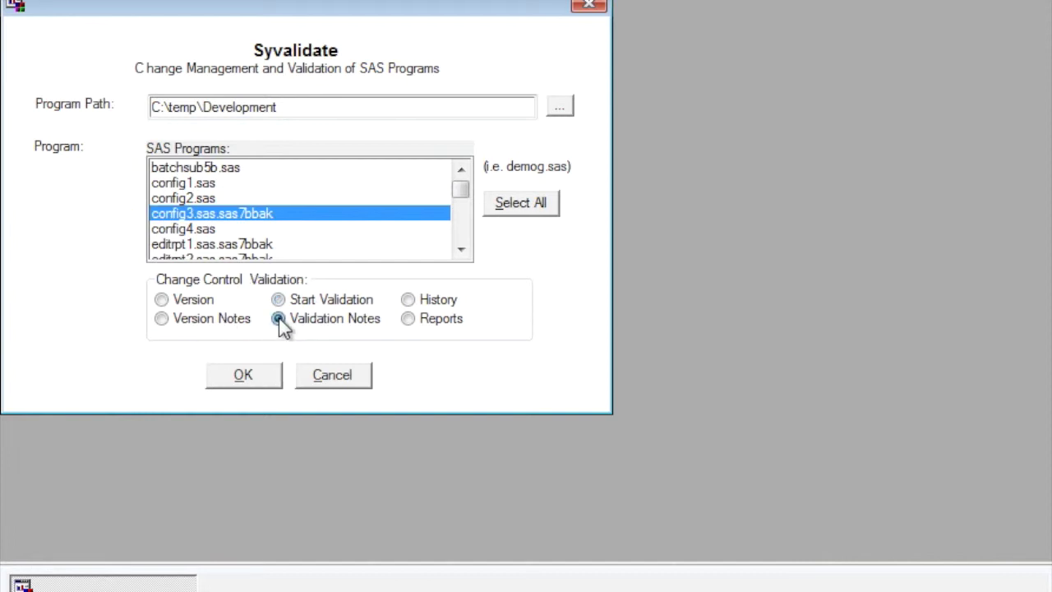
left_click(253, 371)
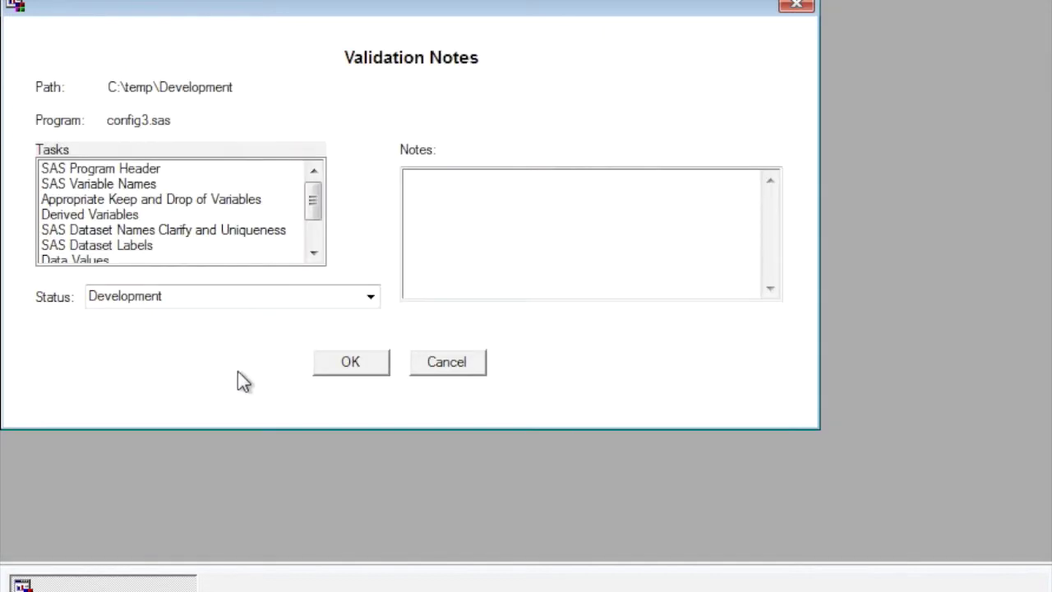
left_click(129, 188)
left_click(138, 230)
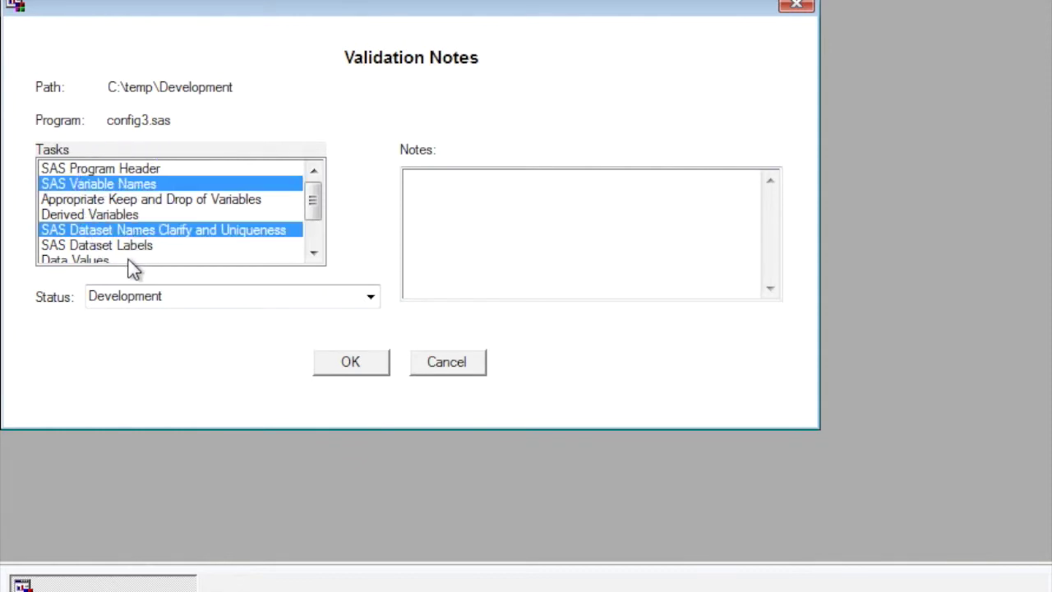
left_click(138, 246)
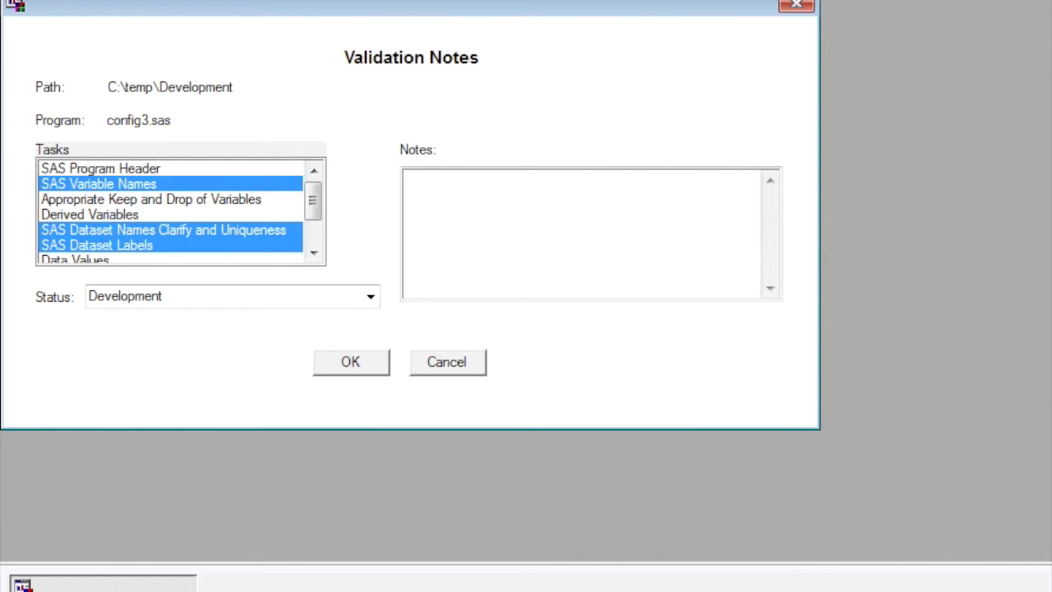
mouse_move(33, 160)
left_mouse_down()
mouse_move(25, 155)
mouse_move(14, 303)
mouse_move(43, 304)
left_mouse_up()
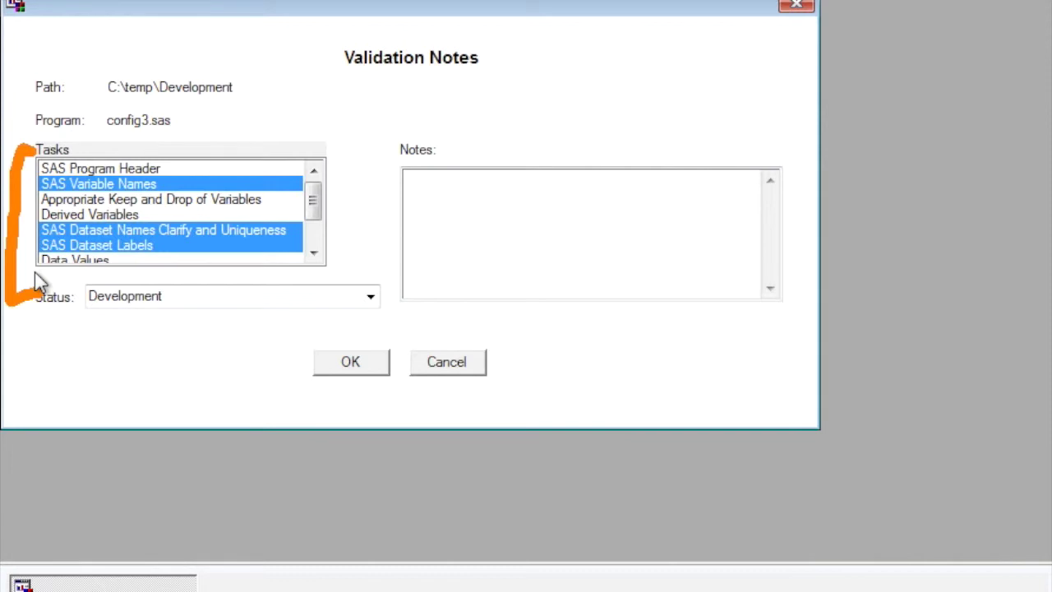
Set status to Verification Started, add the note 'Validation has started', and save
left_click(371, 296)
left_click(337, 334)
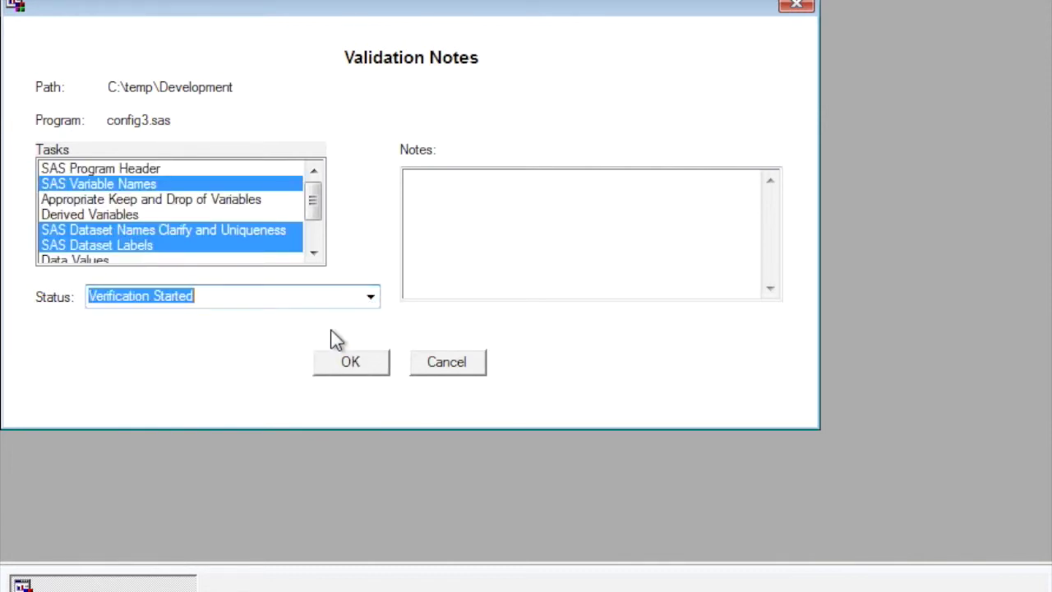
left_click(428, 222)
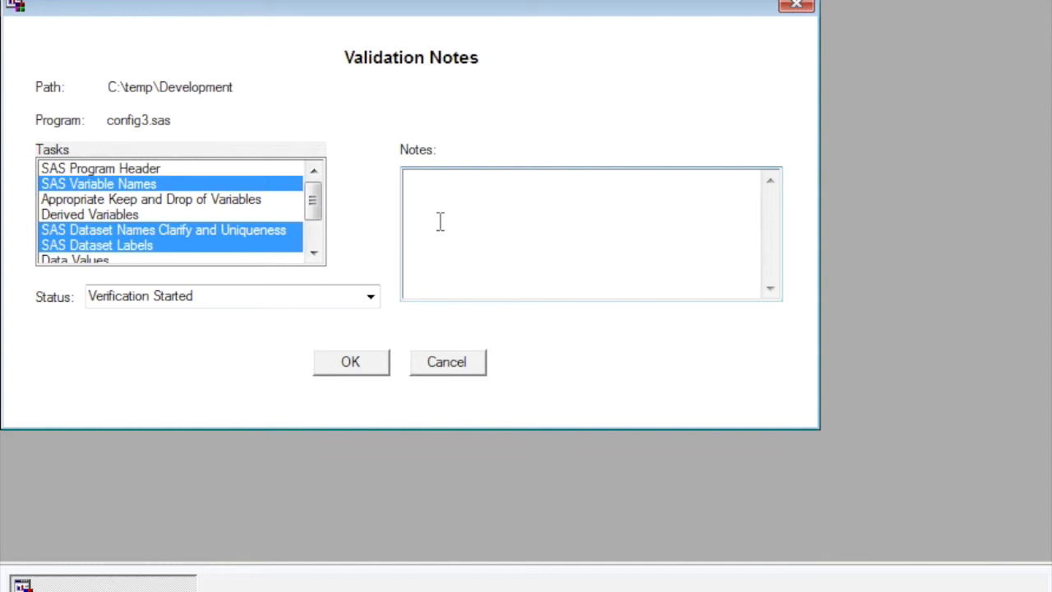
type("Validation has stare")
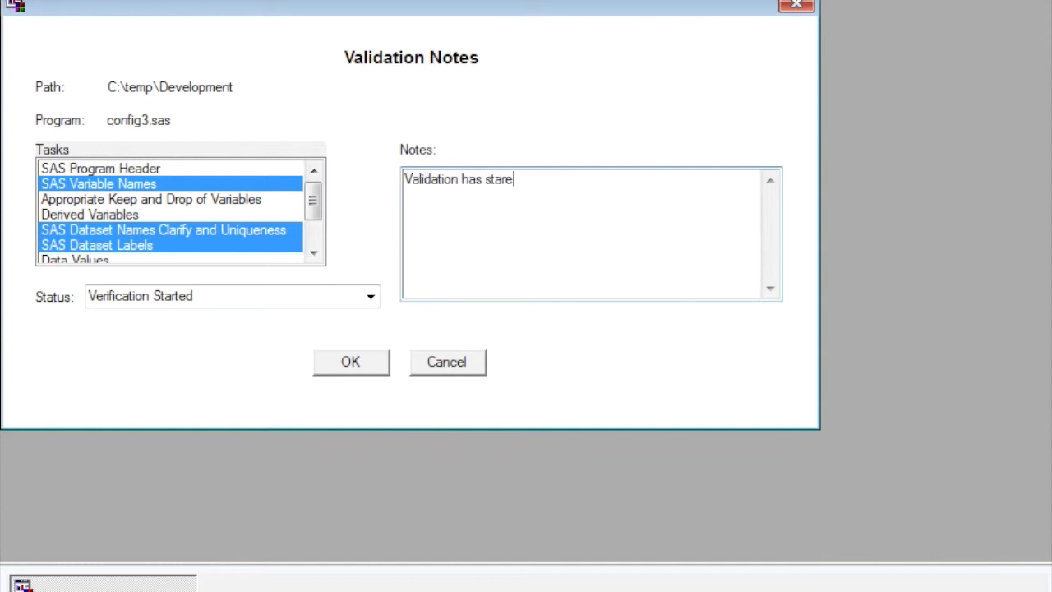
key("BackSpace")
type("ted")
left_click(372, 362)
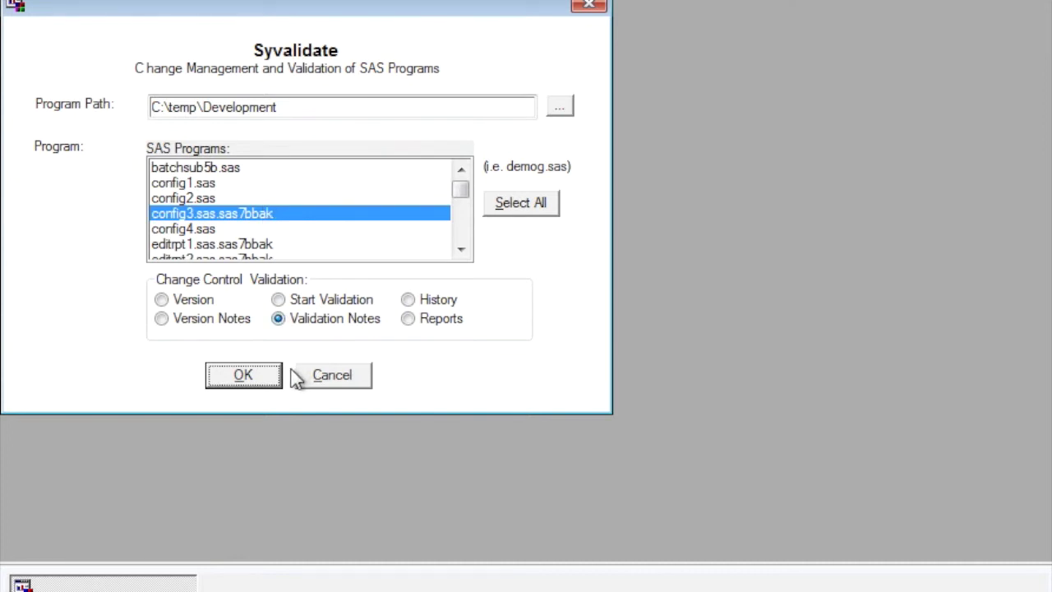
Reopen config3.sas validation notes, choose Verification Passed + Production, note 'This is ready for production.', and save
left_click(249, 378)
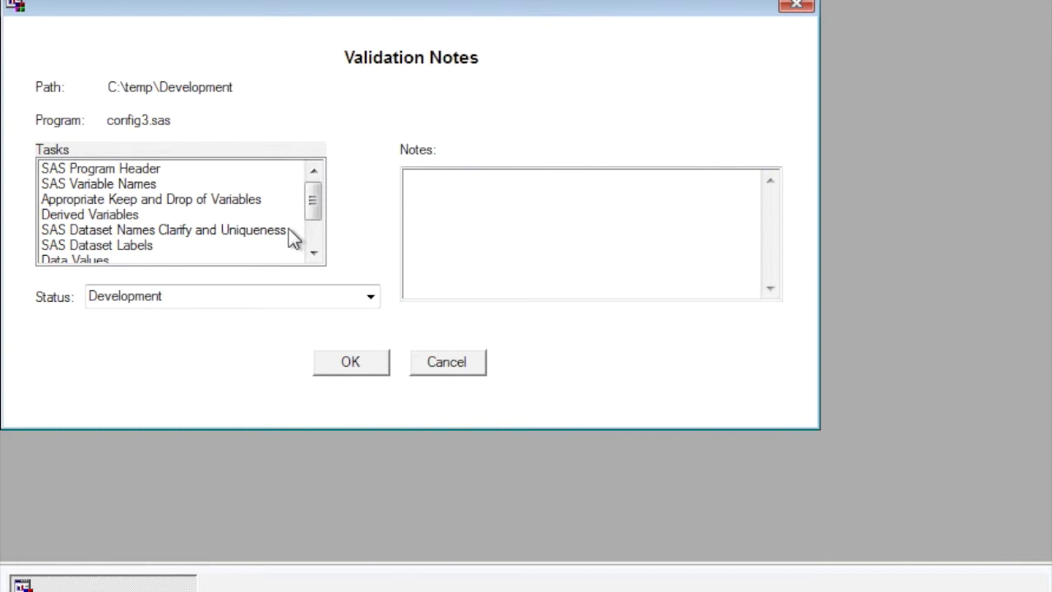
left_click(373, 298)
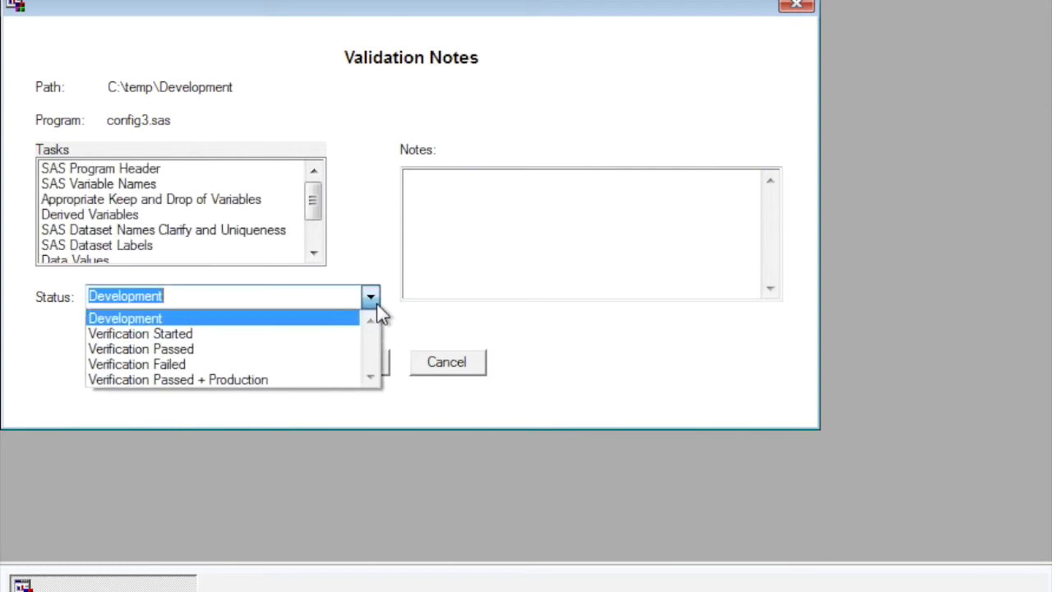
left_click(288, 379)
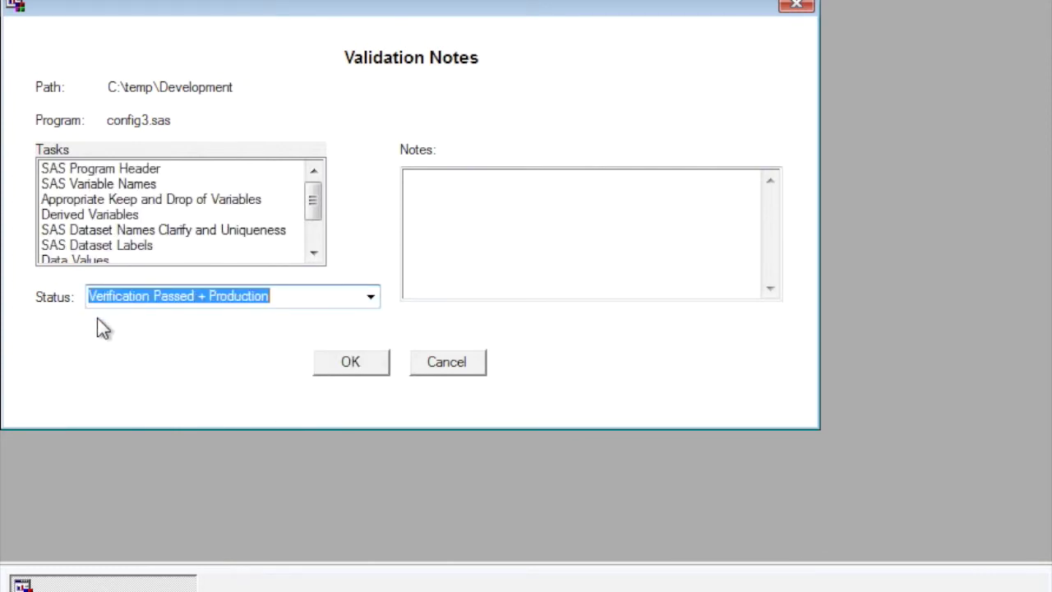
left_click_drag(91, 333, 238, 366)
left_click(509, 243)
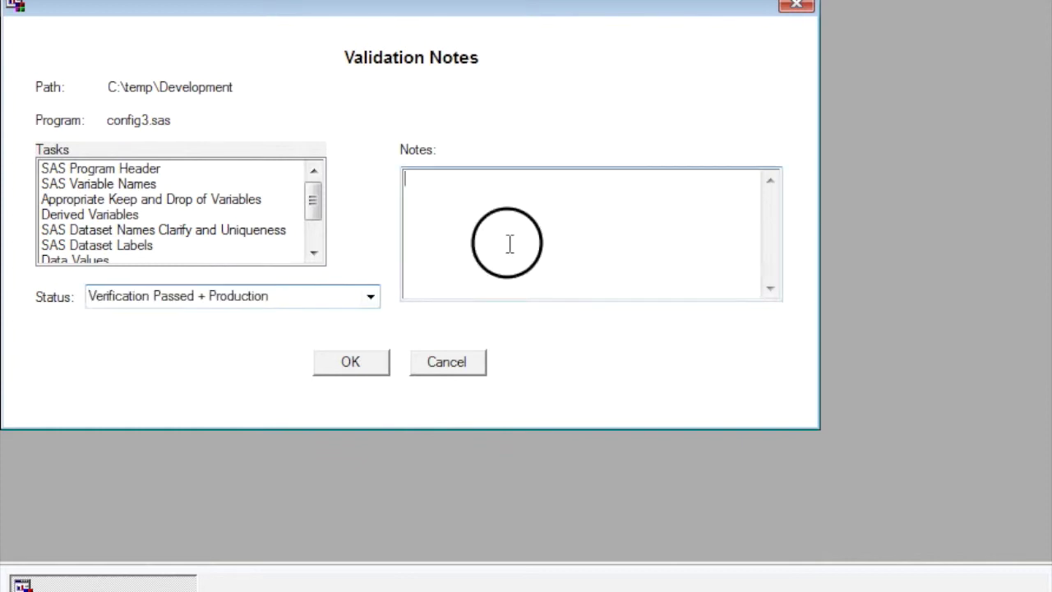
type("This is ")
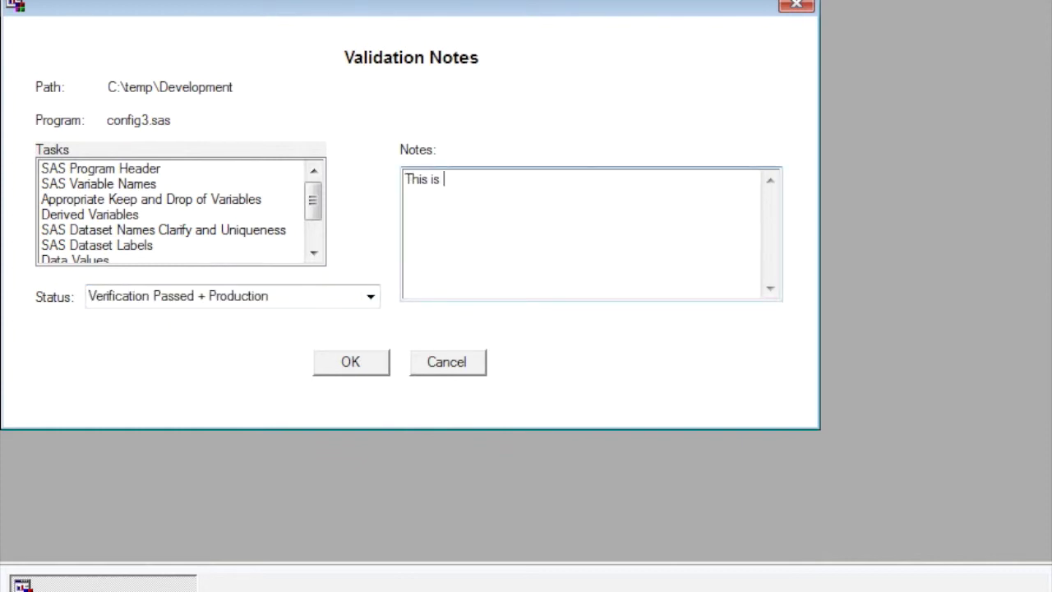
type("ready for production.")
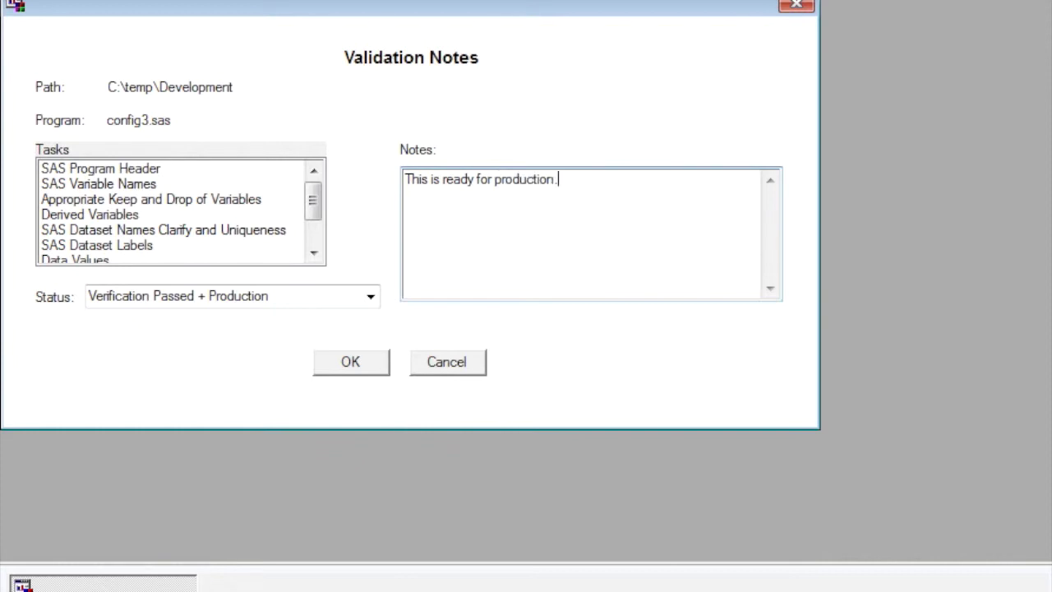
mouse_move(580, 78)
left_mouse_down()
mouse_move(490, 185)
mouse_move(530, 161)
left_mouse_up()
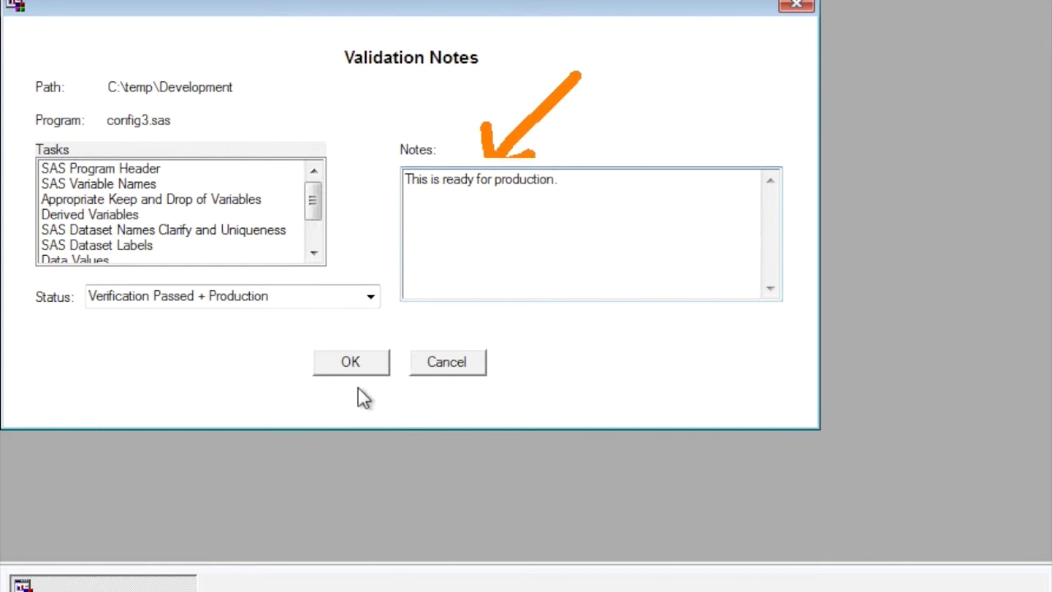
left_click(345, 367)
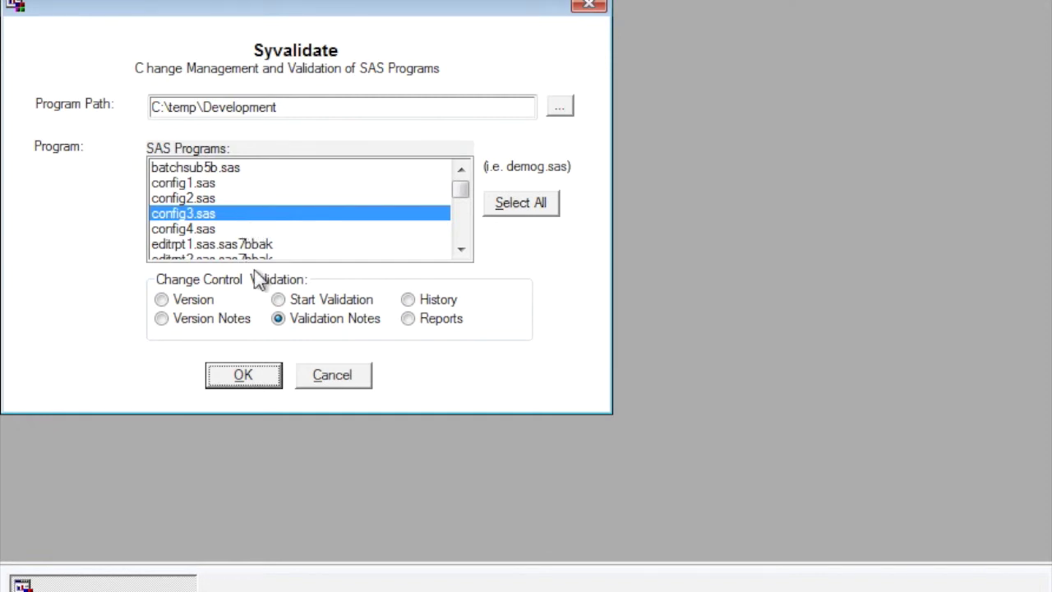
Review config3.sas's history log down to the Production Version: 3.0 entry, then close it
left_click(419, 302)
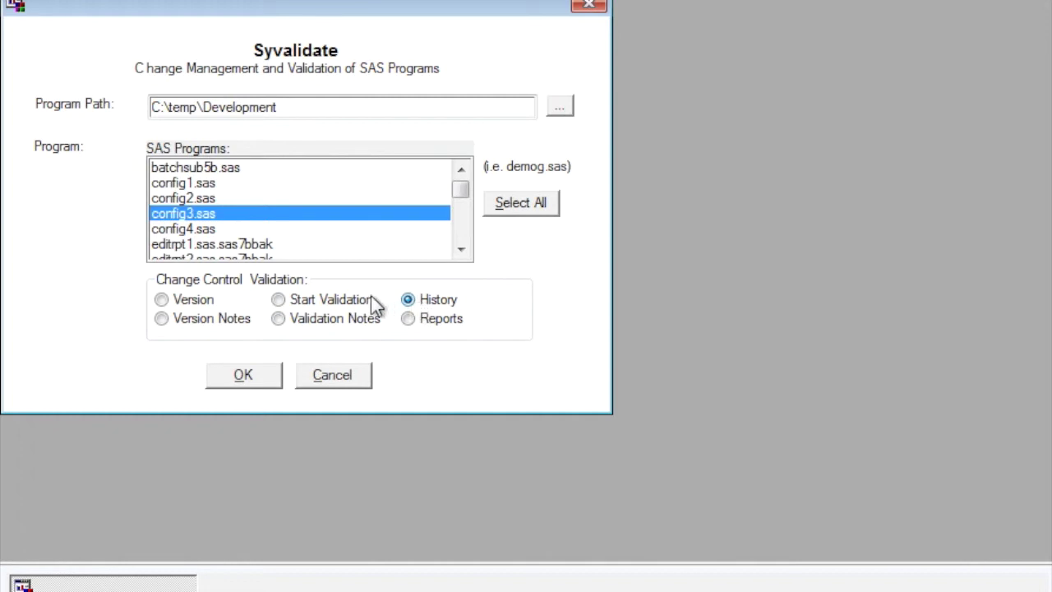
left_click(264, 388)
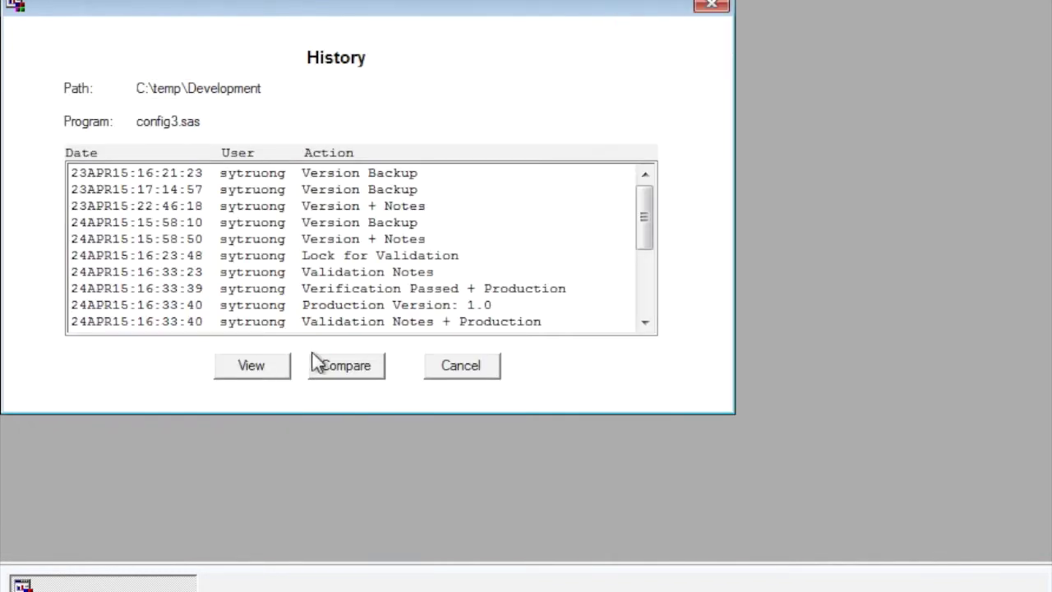
left_click(655, 254)
left_click_drag(655, 254, 642, 334)
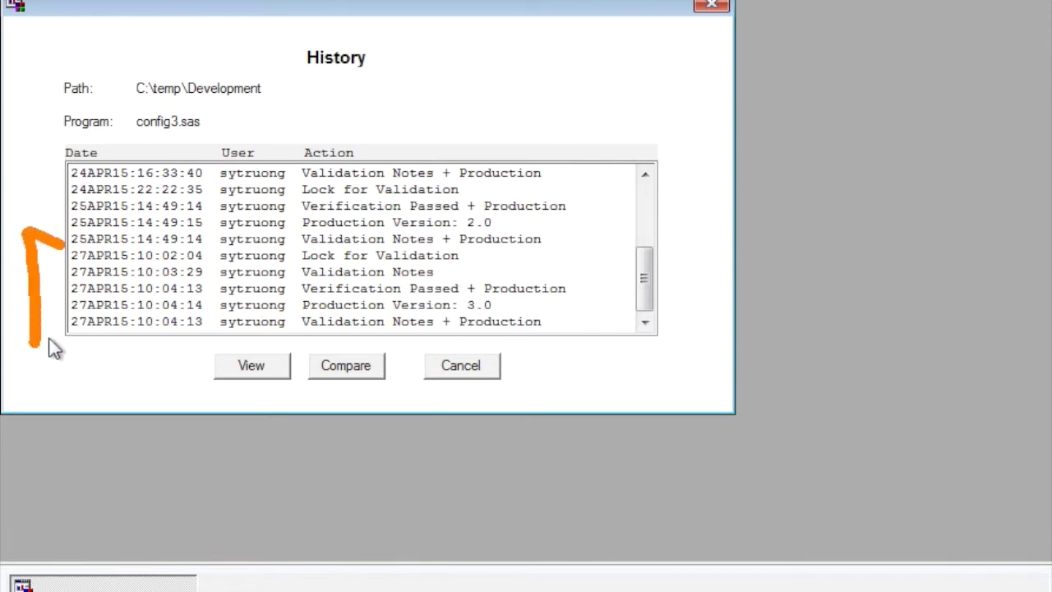
left_click_drag(34, 340, 95, 337)
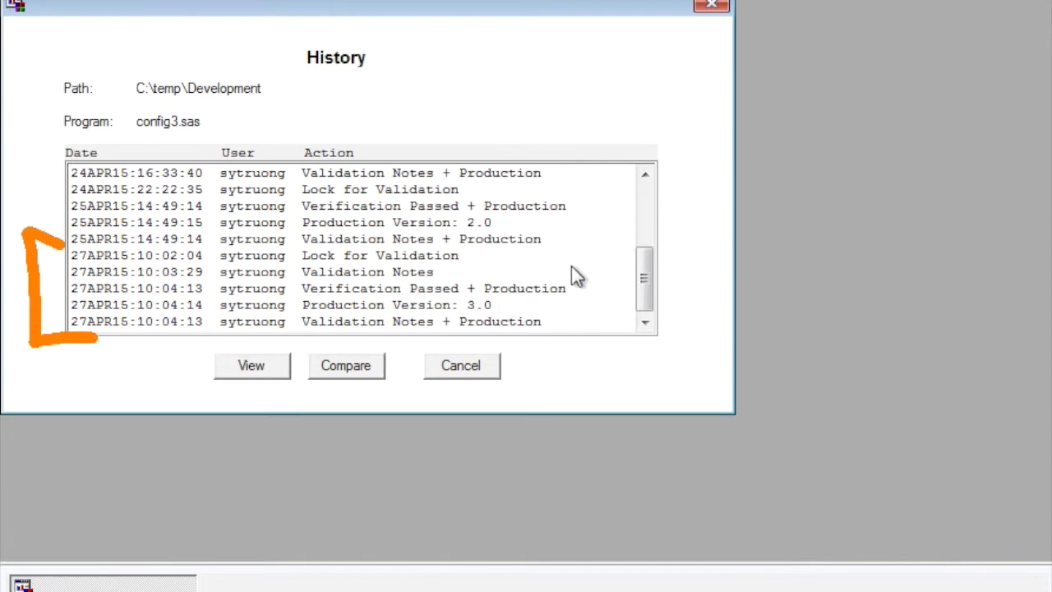
mouse_move(573, 266)
left_mouse_down()
mouse_move(511, 256)
mouse_move(491, 268)
mouse_move(524, 272)
mouse_move(469, 282)
mouse_move(497, 296)
left_mouse_up()
key("e")
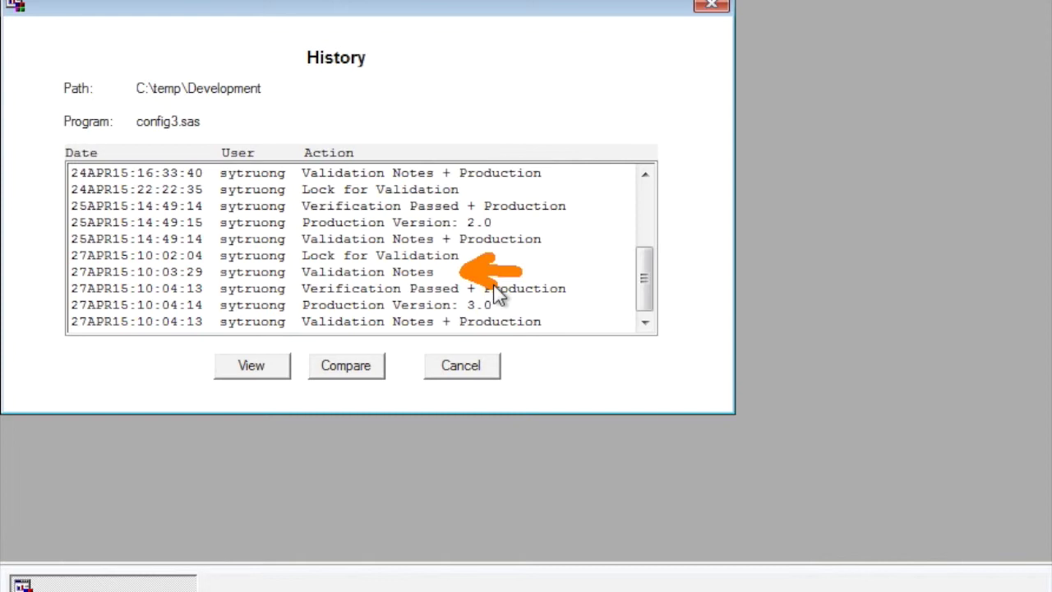
key("e")
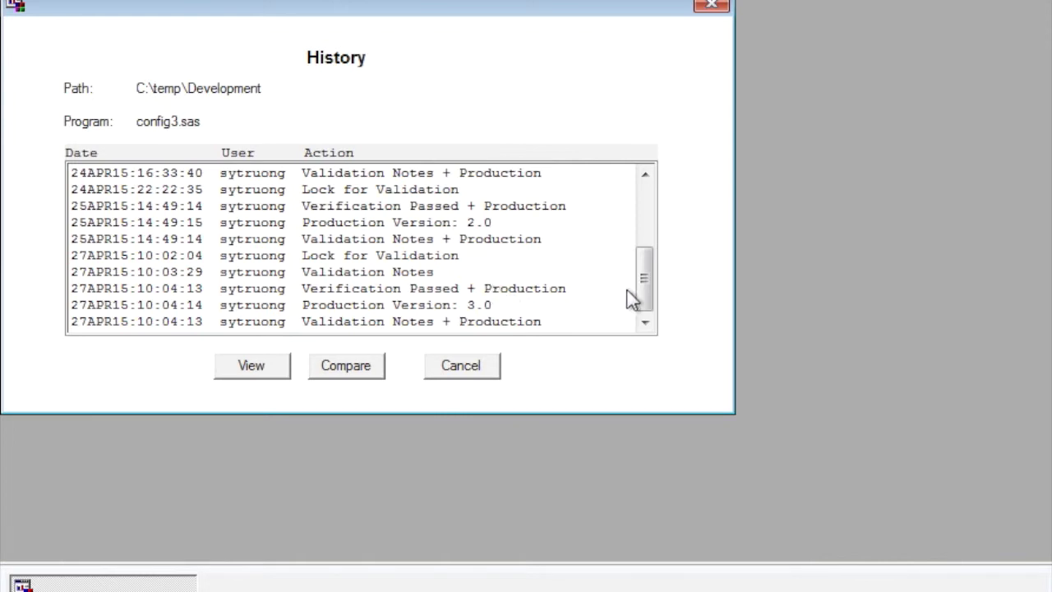
mouse_move(629, 294)
left_mouse_down()
mouse_move(608, 292)
mouse_move(620, 282)
mouse_move(608, 303)
left_mouse_up()
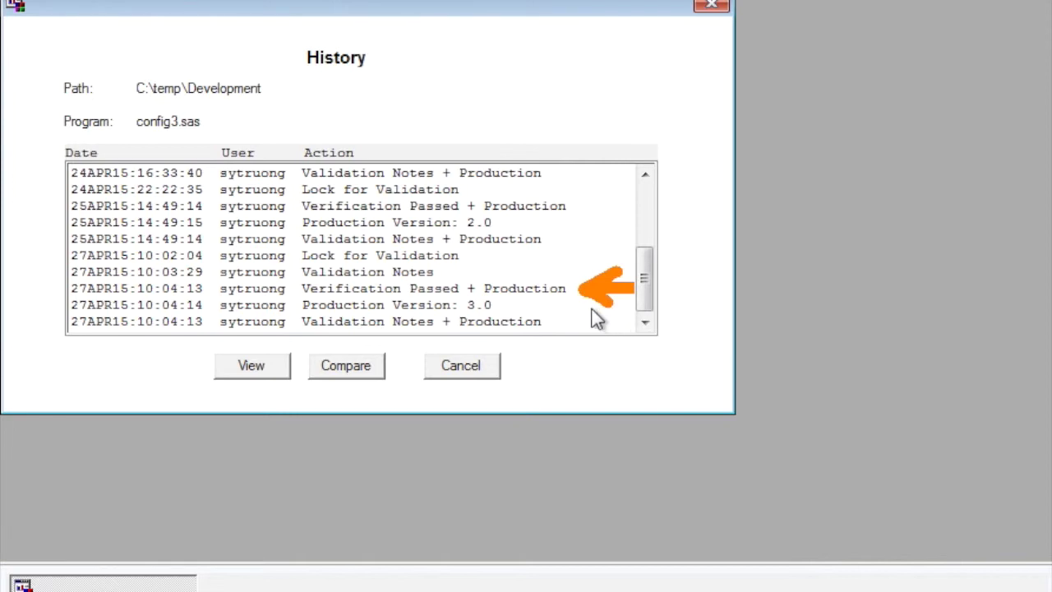
key("e")
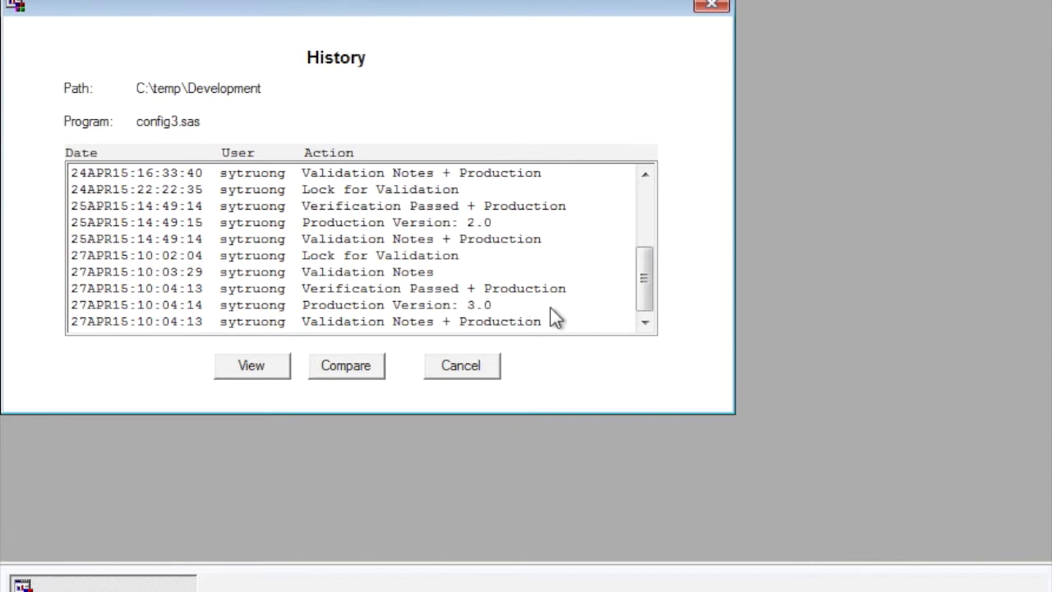
mouse_move(554, 309)
left_mouse_down()
mouse_move(503, 306)
mouse_move(520, 319)
left_mouse_up()
left_click(427, 370)
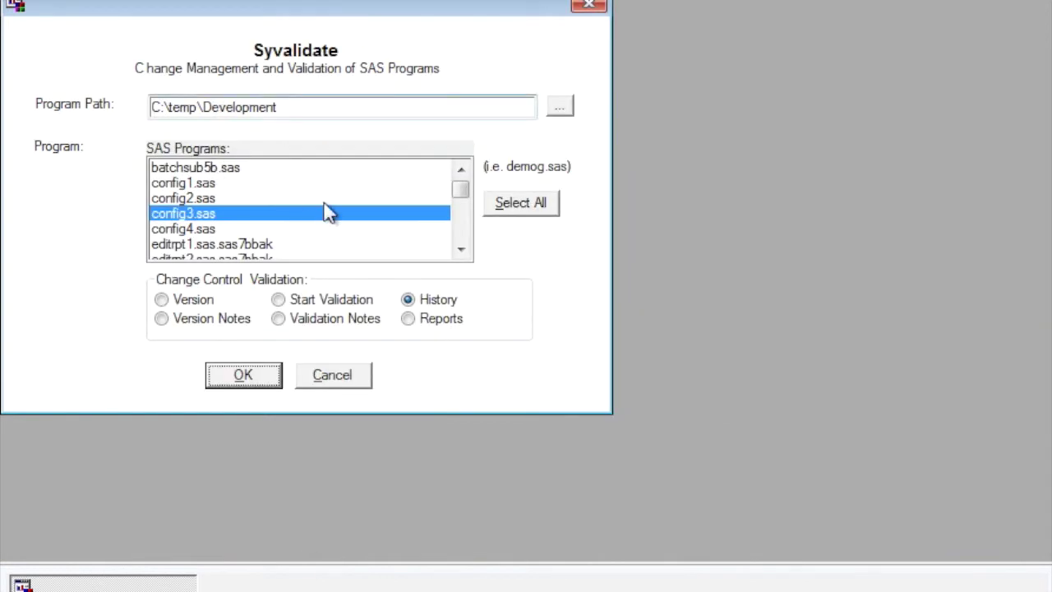
Generate the History of Current Program report for config3.sas and dismiss the notice bar
left_click(416, 323)
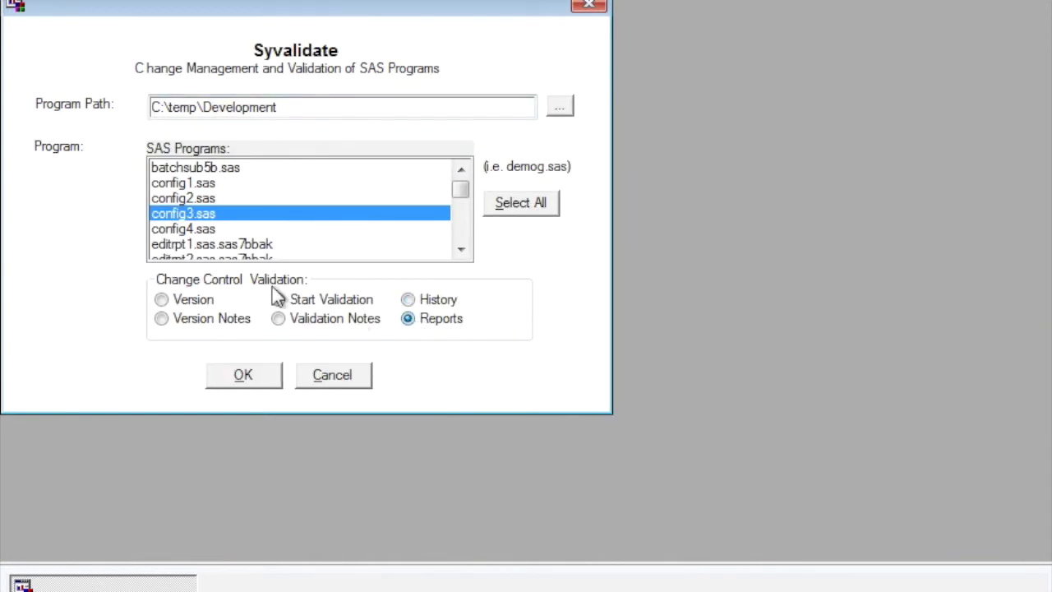
left_click(244, 375)
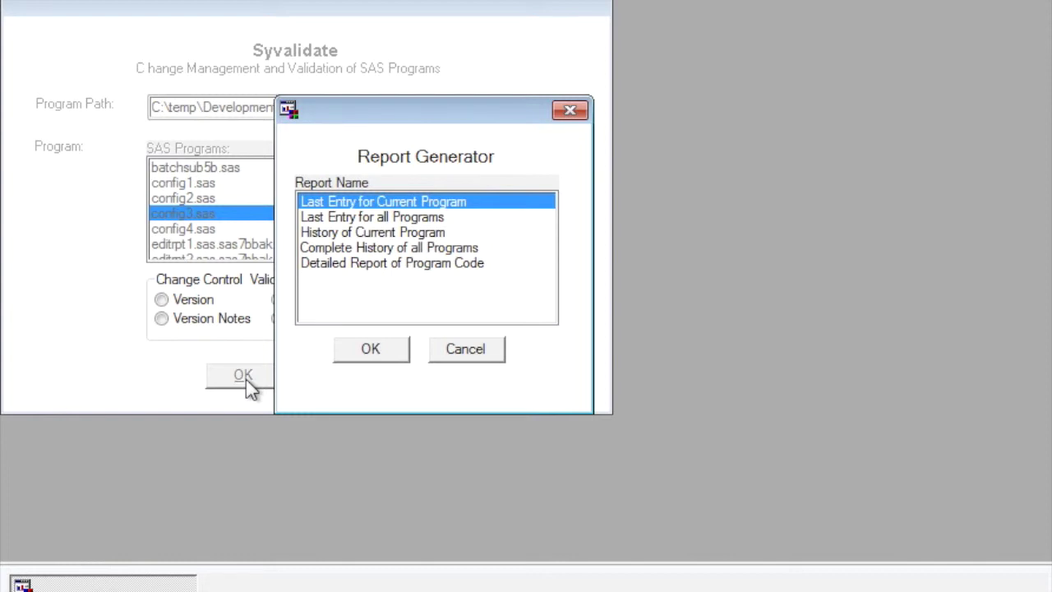
left_click(370, 236)
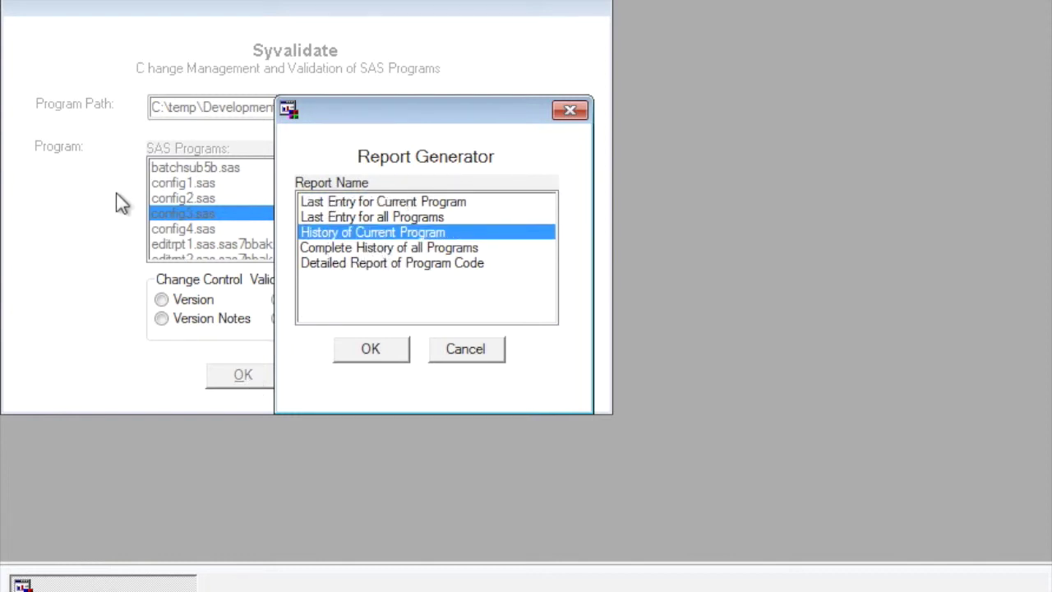
left_click(374, 352)
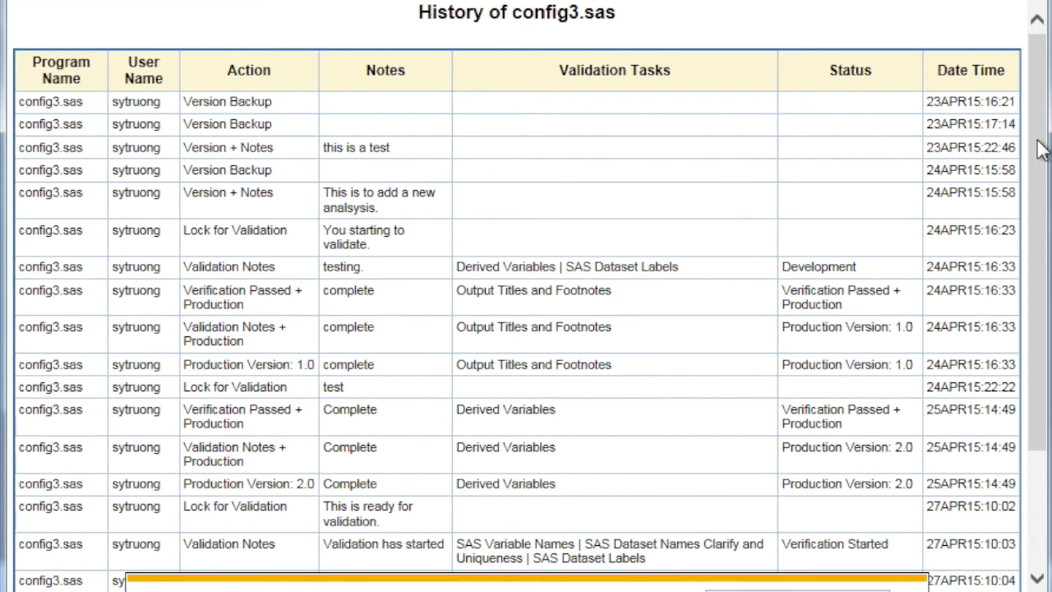
left_click_drag(1035, 159, 1033, 295)
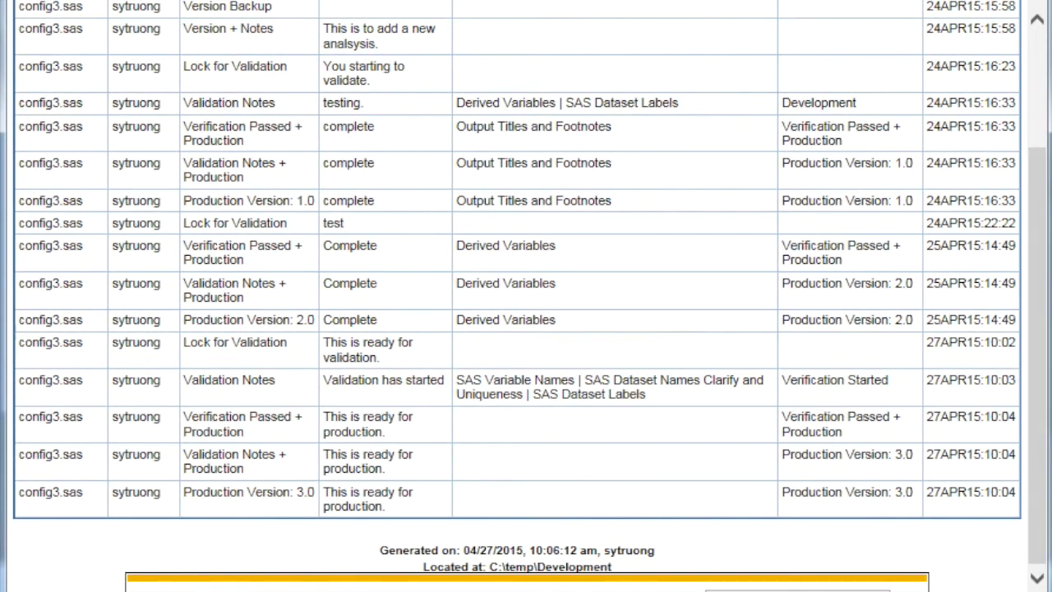
left_click(904, 577)
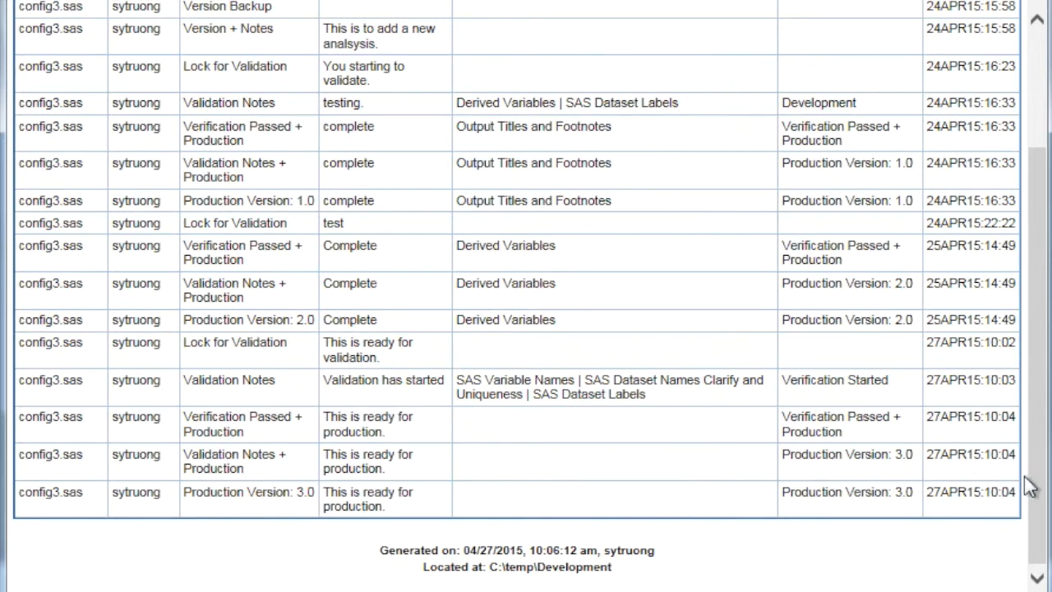
Resize the report columns to read each action, then choose Complete History of all Programs
left_click_drag(1032, 486, 1039, 280)
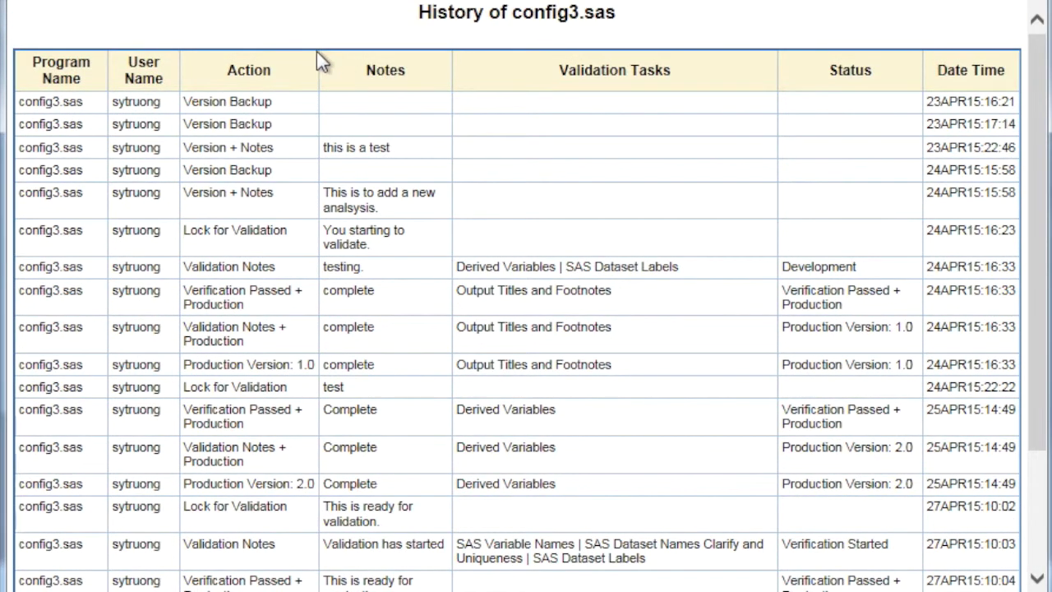
mouse_move(316, 51)
left_mouse_down()
mouse_move(337, 34)
mouse_move(438, 53)
left_mouse_up()
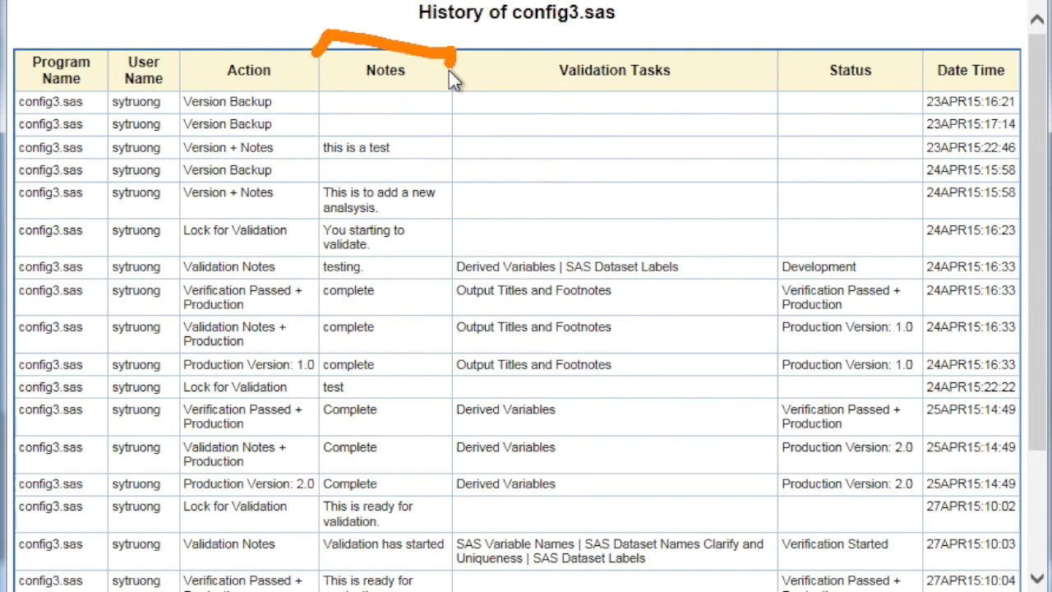
mouse_move(504, 79)
left_mouse_down()
mouse_move(503, 37)
mouse_move(698, 46)
mouse_move(710, 76)
left_mouse_up()
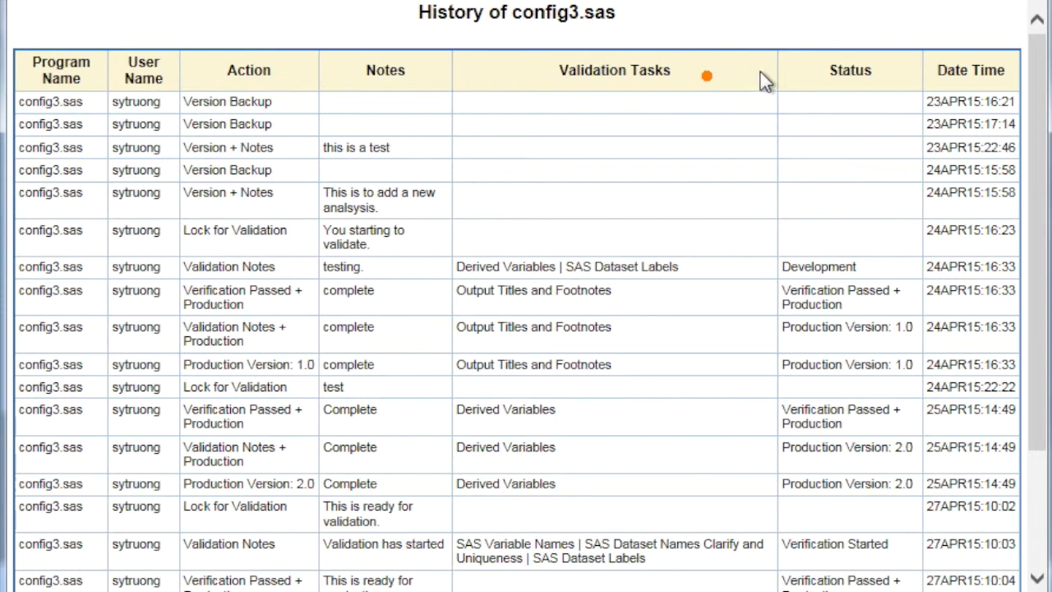
mouse_move(783, 71)
left_mouse_down()
mouse_move(863, 36)
mouse_move(892, 76)
left_mouse_up()
left_click_drag(199, 16, 176, 56)
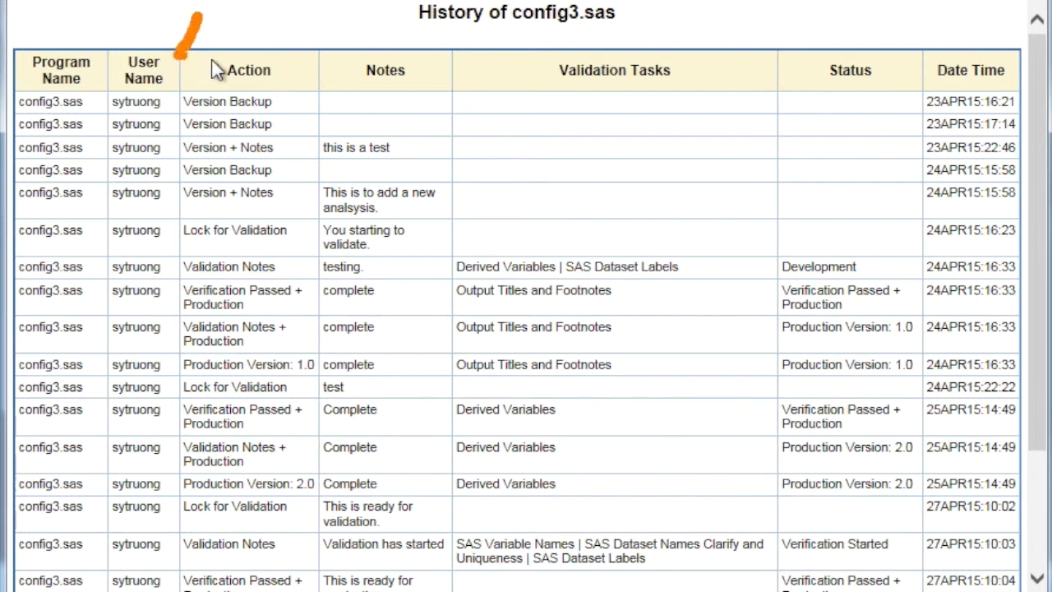
mouse_move(1003, 1)
left_mouse_down()
mouse_move(986, 38)
mouse_move(1018, 25)
mouse_move(997, 51)
mouse_move(1015, 4)
mouse_move(982, 33)
left_mouse_up()
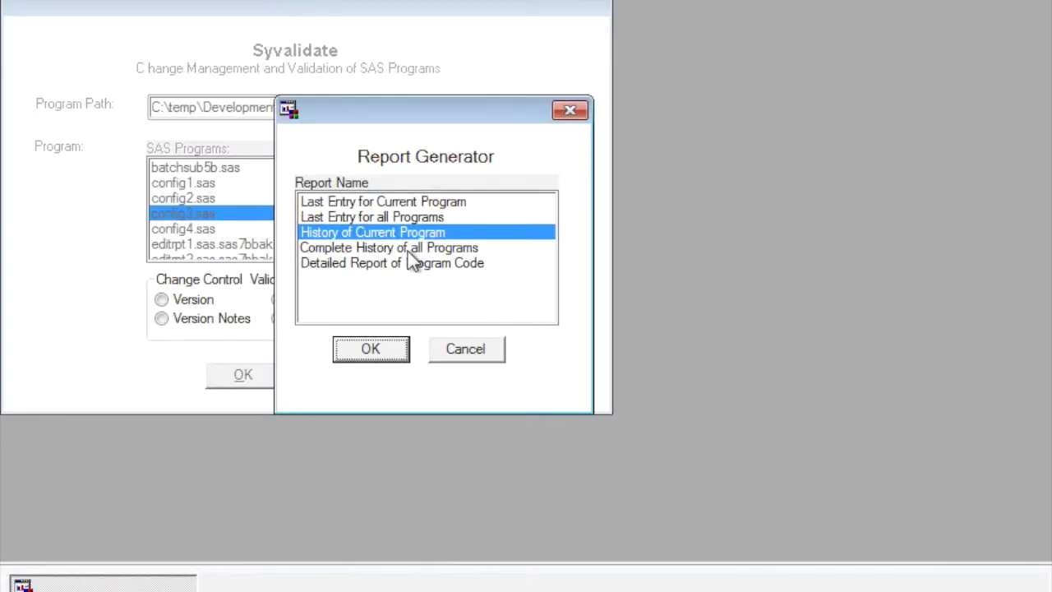
left_click(407, 251)
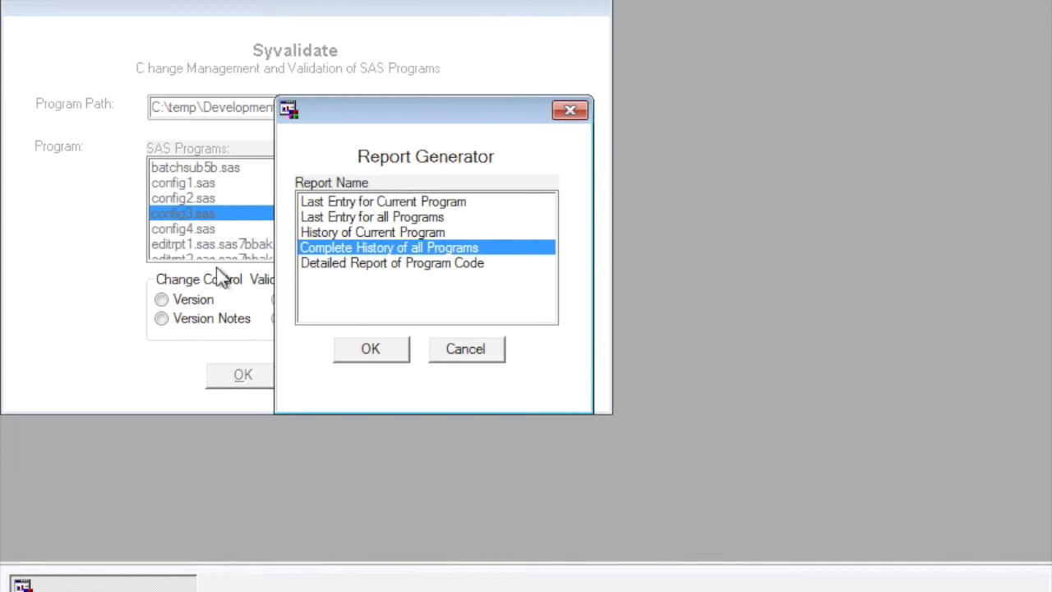
left_click(378, 361)
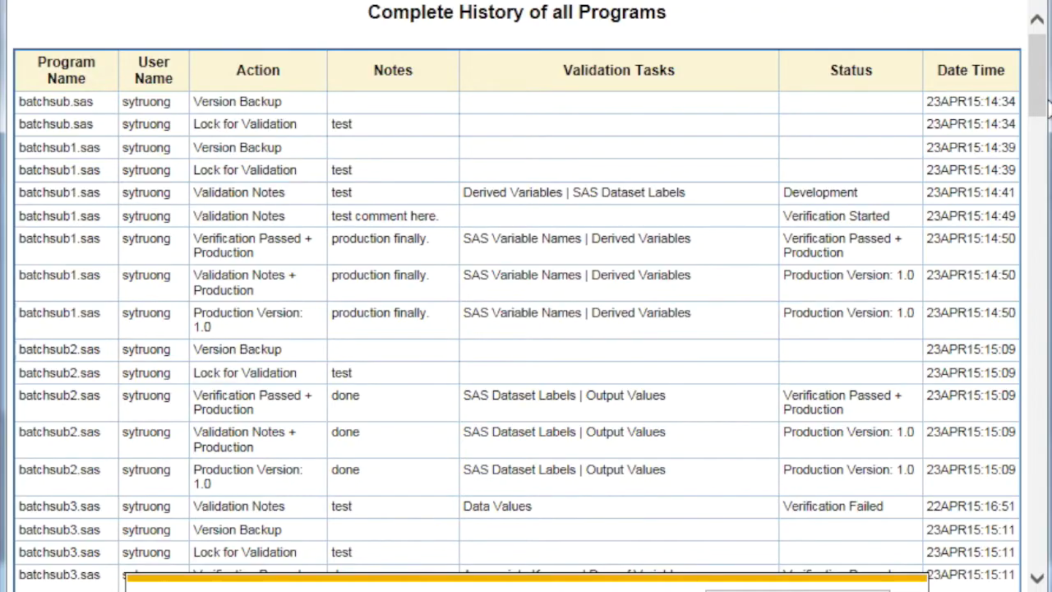
left_click_drag(1037, 106, 1037, 477)
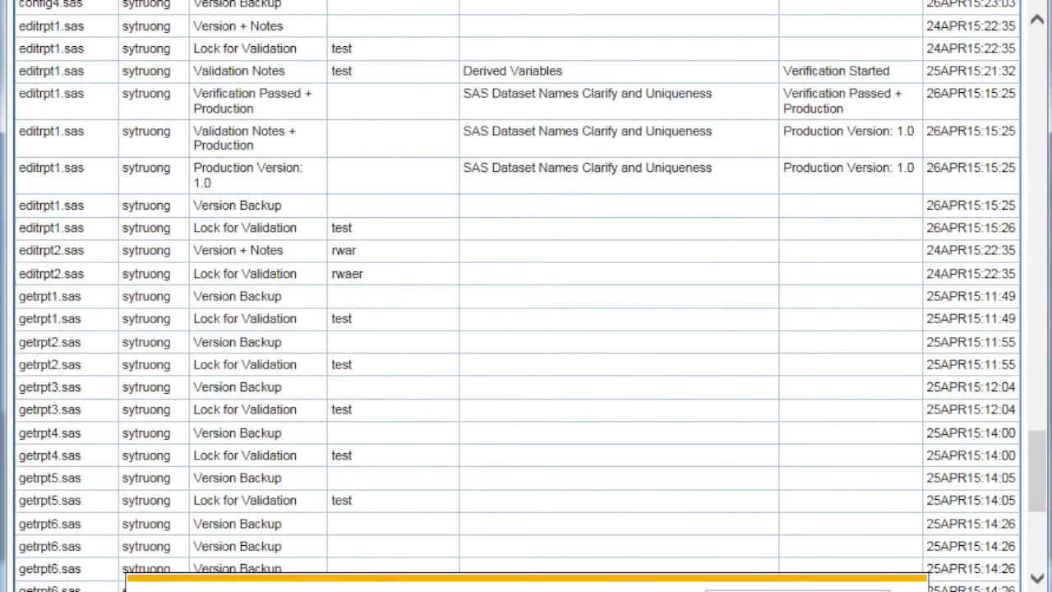
left_click(380, 264)
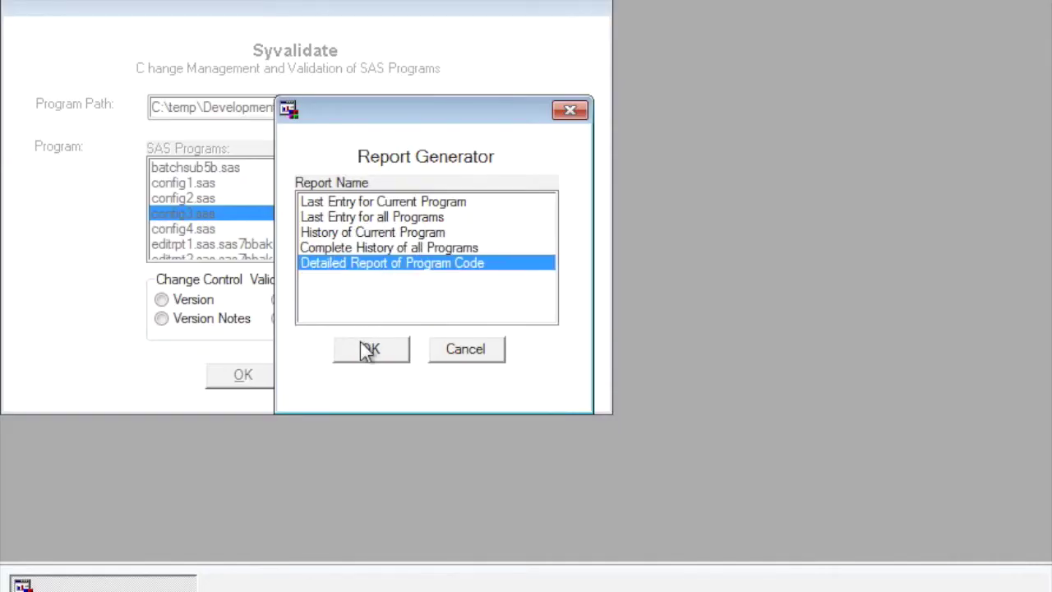
left_click(368, 350)
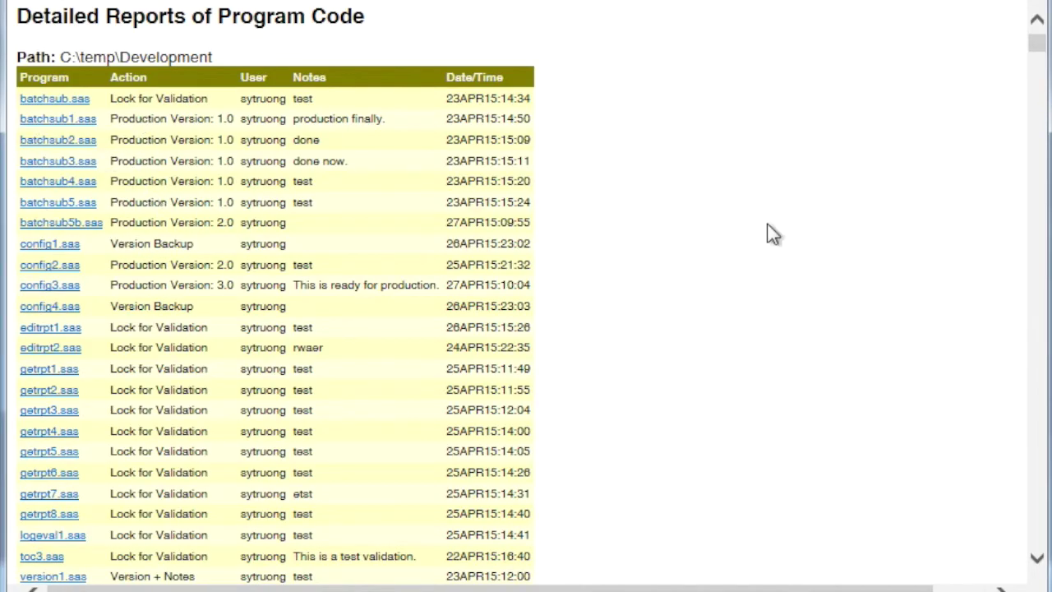
key("alt+Tab")
key("Escape")
left_click(62, 250)
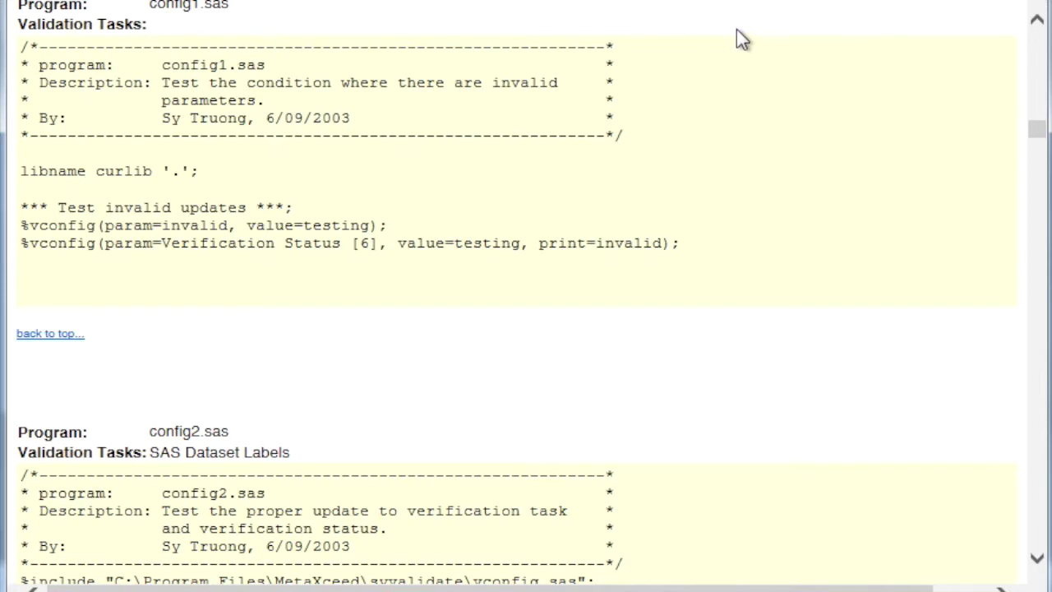
mouse_move(729, 24)
left_mouse_down()
mouse_move(774, 114)
mouse_move(764, 329)
mouse_move(715, 324)
left_mouse_up()
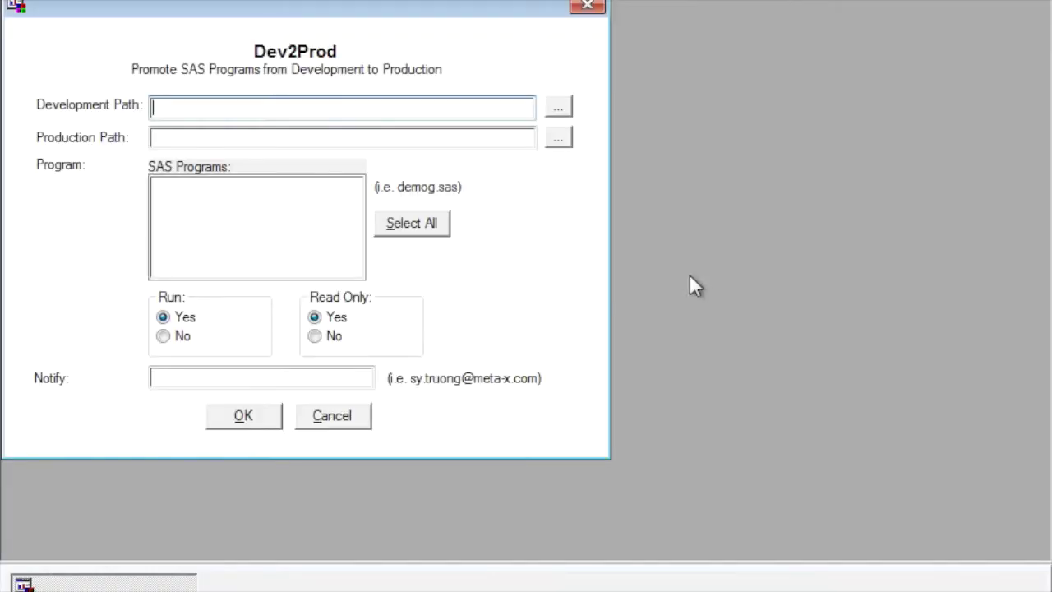
Set the Development Path to C:\temp\Development and the Production Path to C:\temp\Production
left_click(555, 113)
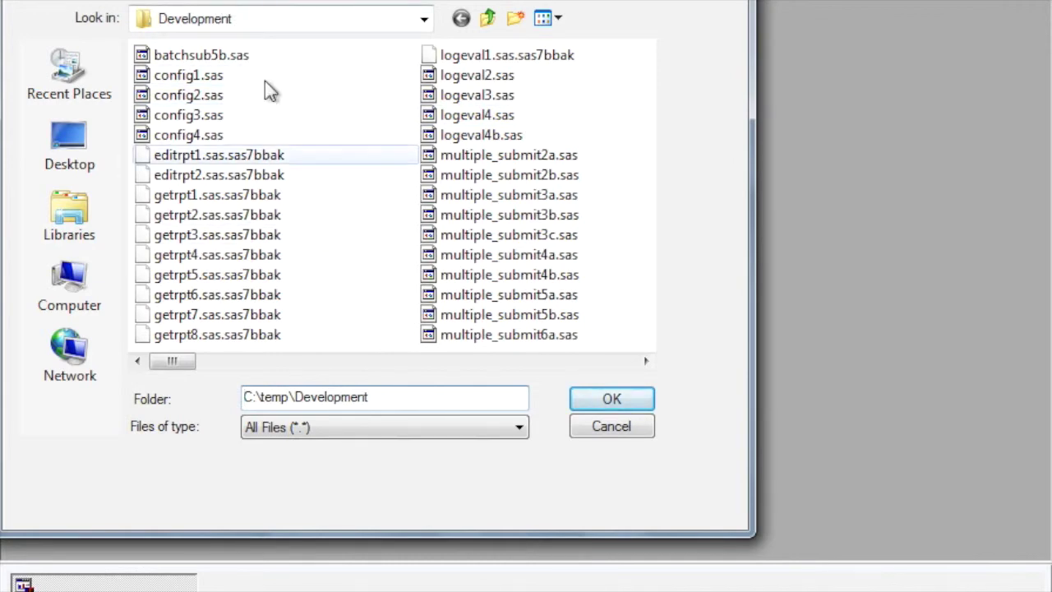
left_click(574, 399)
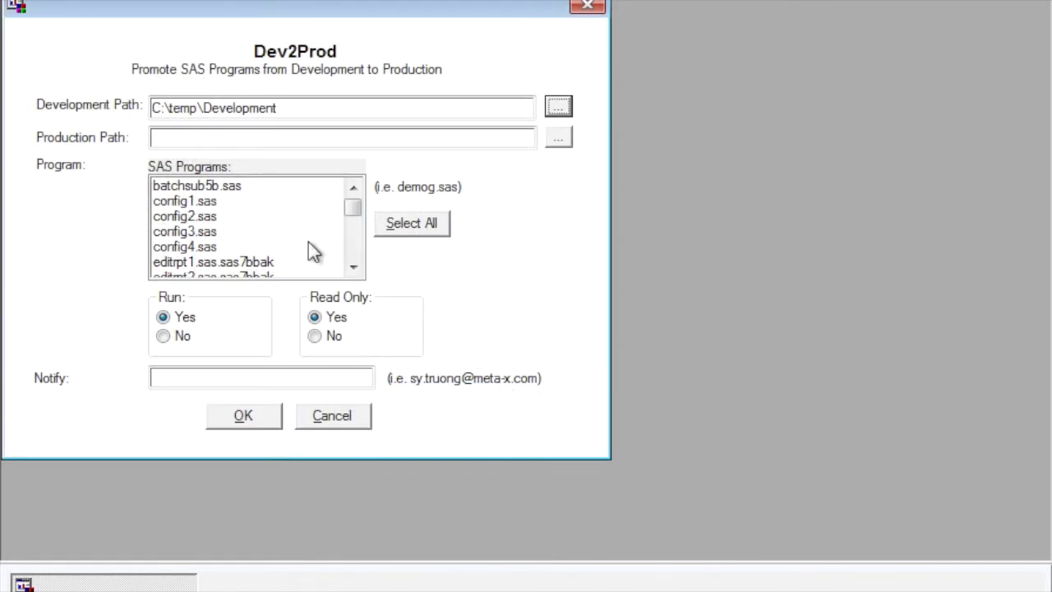
left_click(555, 136)
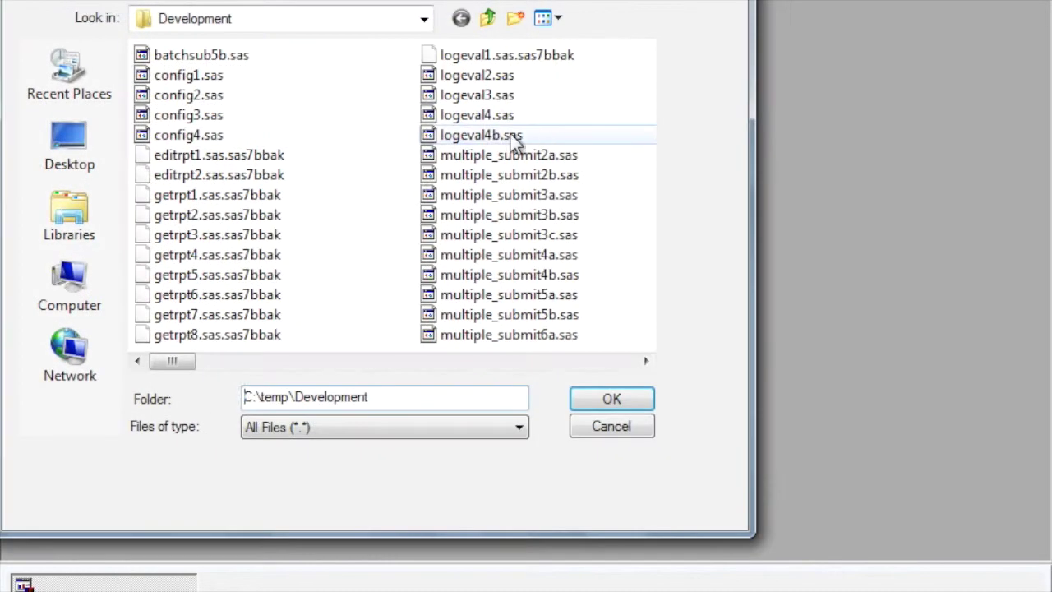
left_click(425, 20)
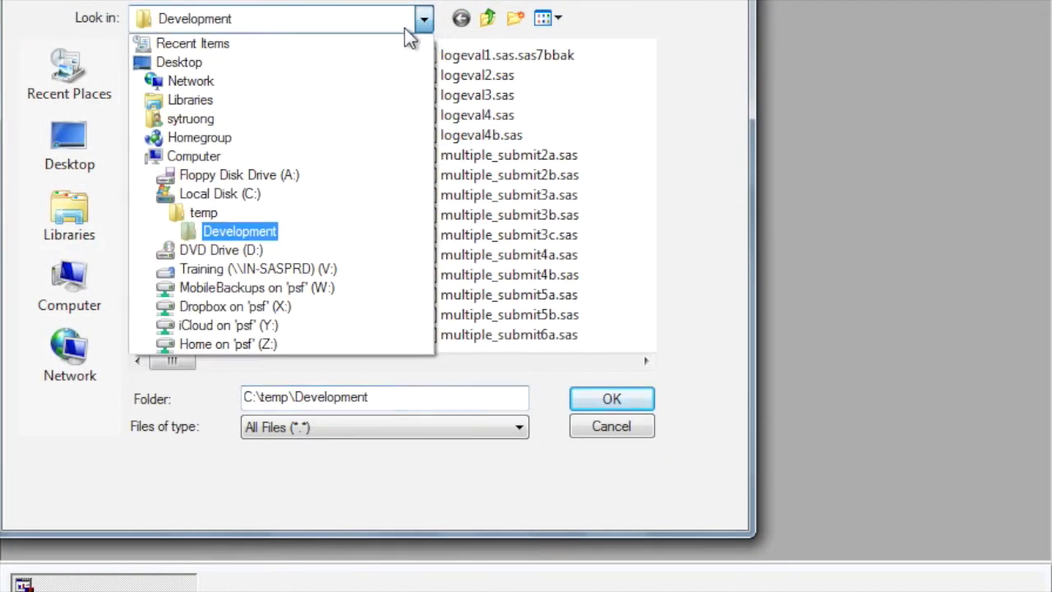
left_click(302, 212)
left_click(193, 119)
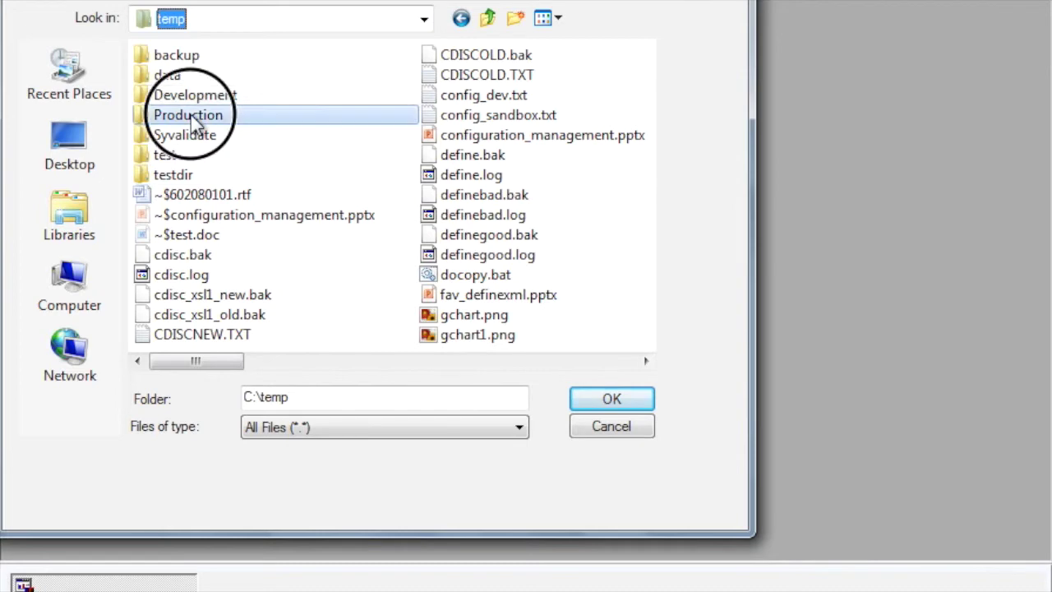
double_click(193, 120)
left_click(611, 397)
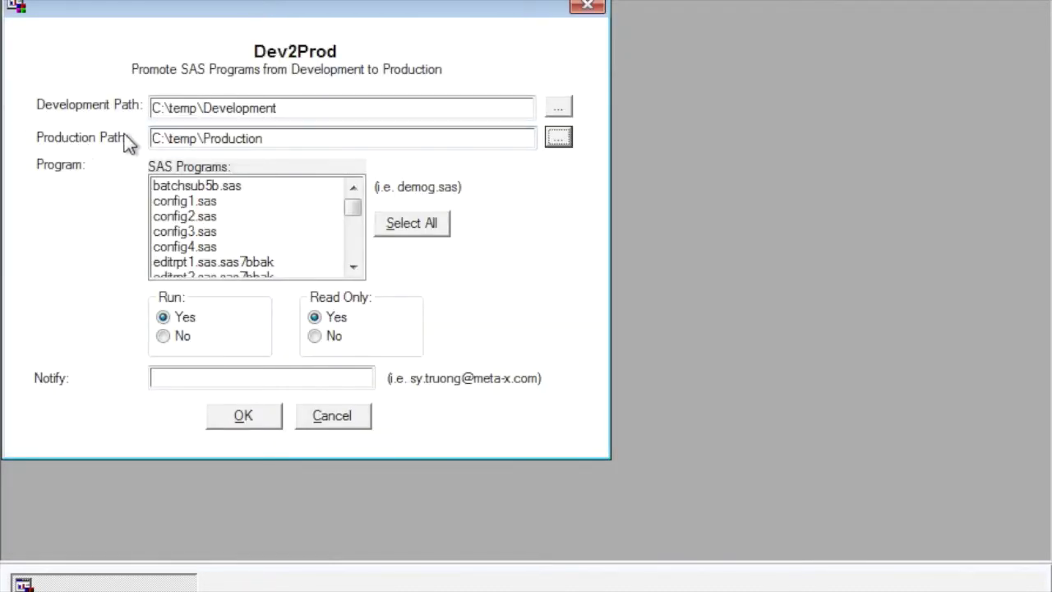
Select config3.sas and config4.sas together in the SAS Programs list
left_click_drag(136, 124, 118, 154)
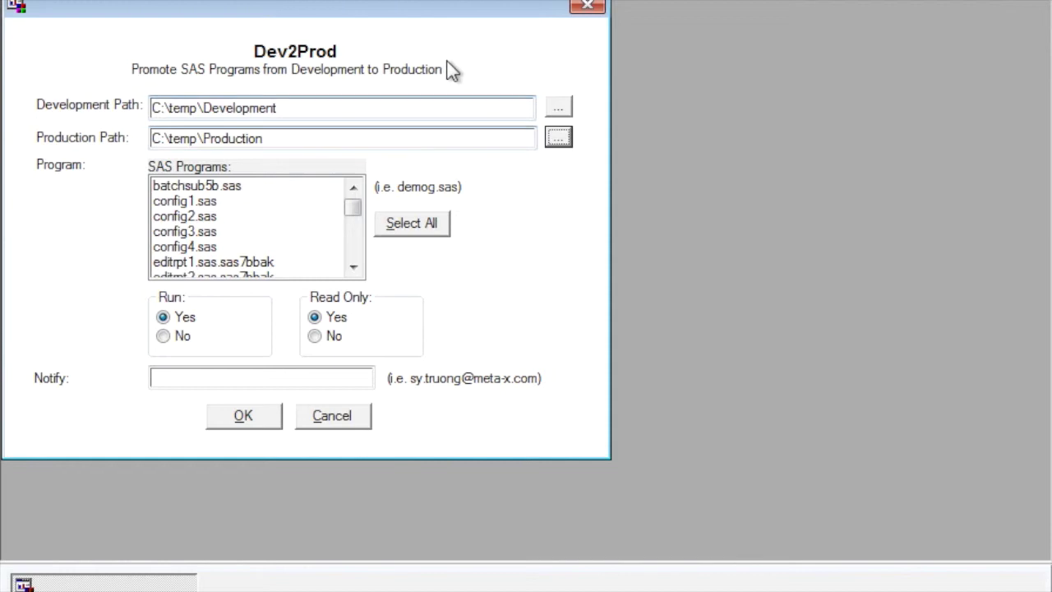
left_click_drag(528, 46, 423, 93)
left_click(210, 233)
left_click(210, 248, "ctrl")
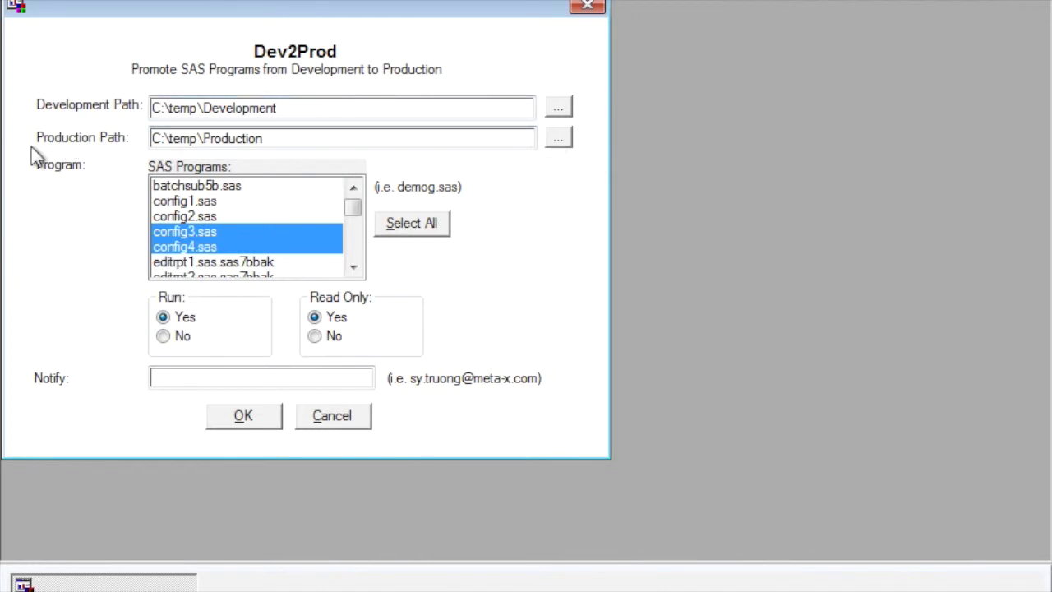
left_click_drag(32, 94, 28, 146)
Set Run to No and enter the contact's e-mail address in the Notify field
mouse_move(78, 238)
left_mouse_down()
mouse_move(120, 235)
mouse_move(120, 251)
left_mouse_up()
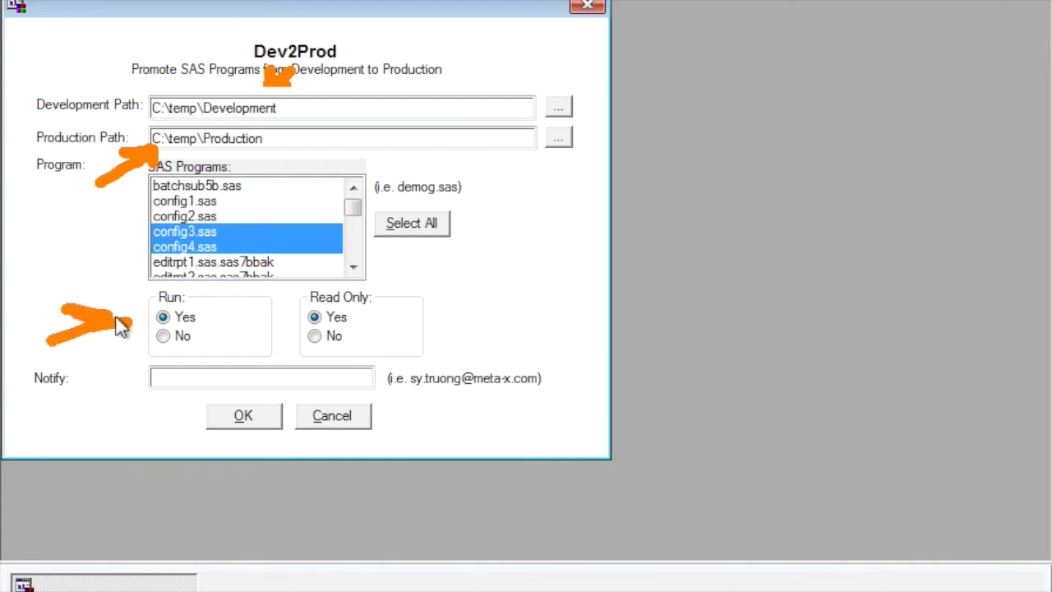
left_click(163, 336)
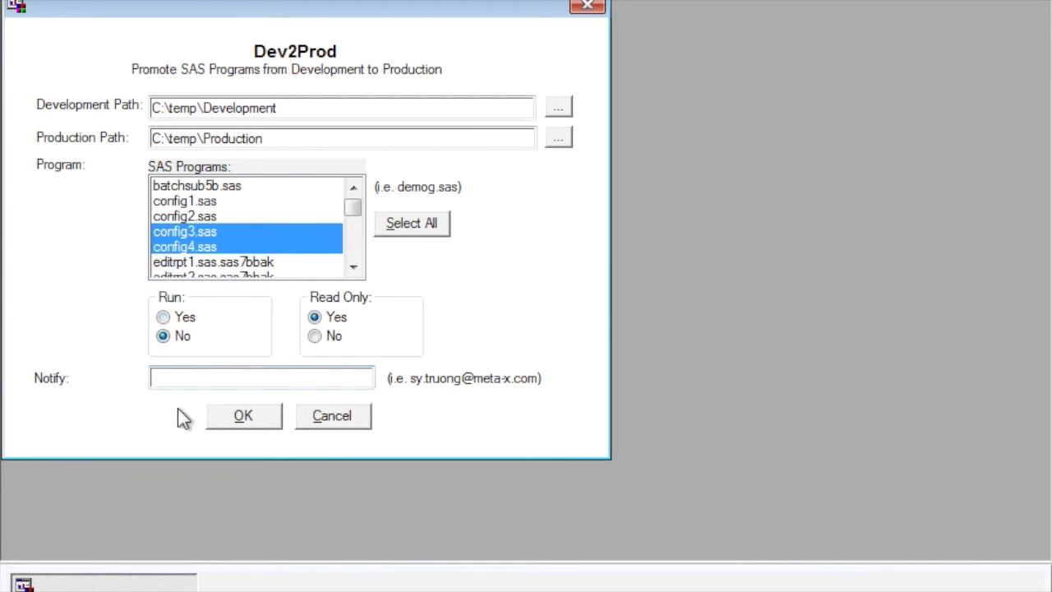
left_click(182, 379)
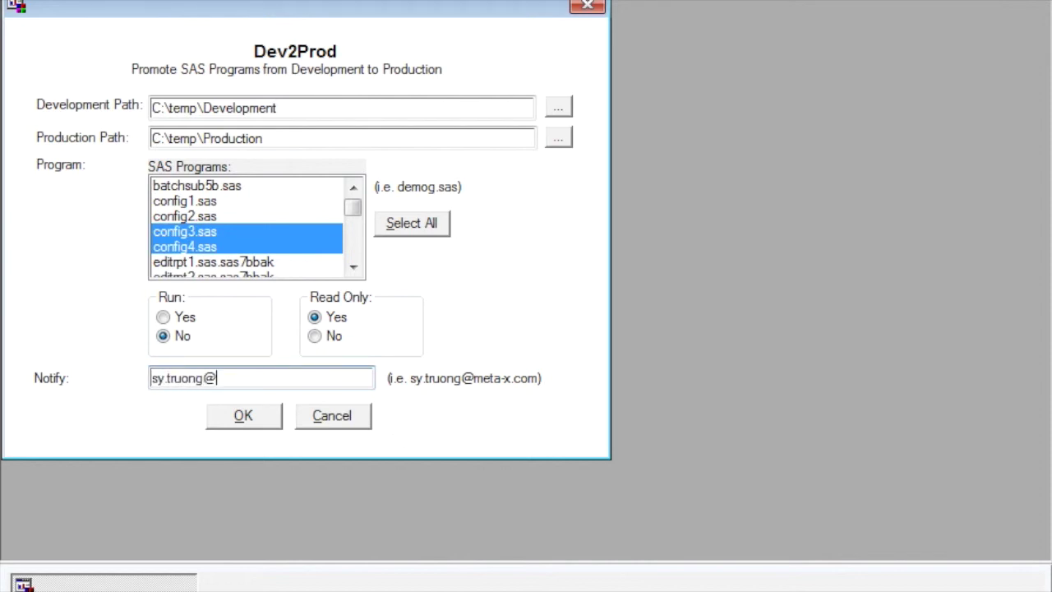
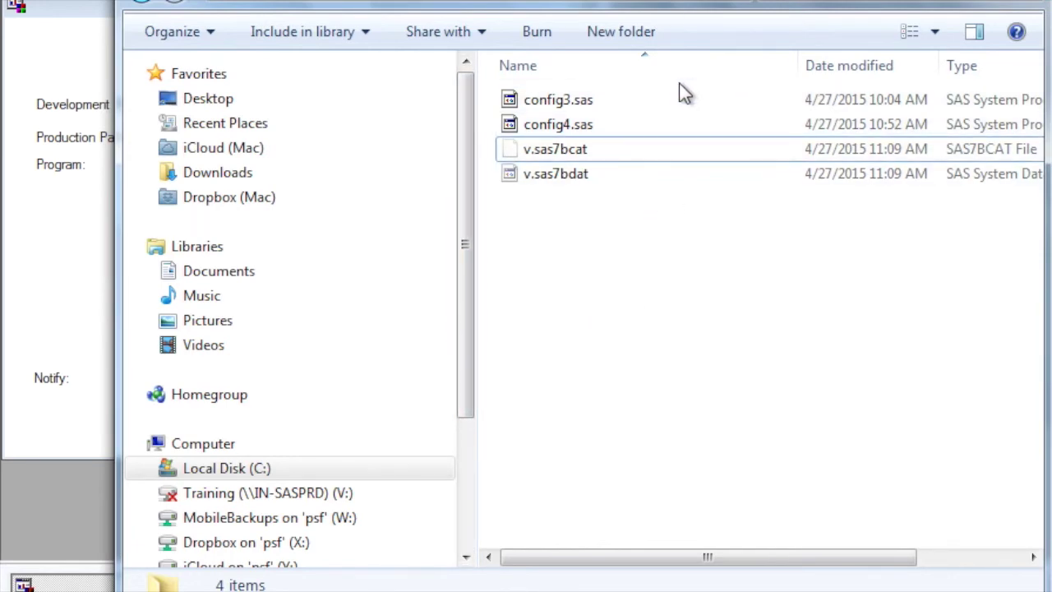
Confirm config3.sas and config4.sas are in the Production folder, then close the Explorer window
key("alt+Tab")
key("alt+Tab")
key("alt+F4")
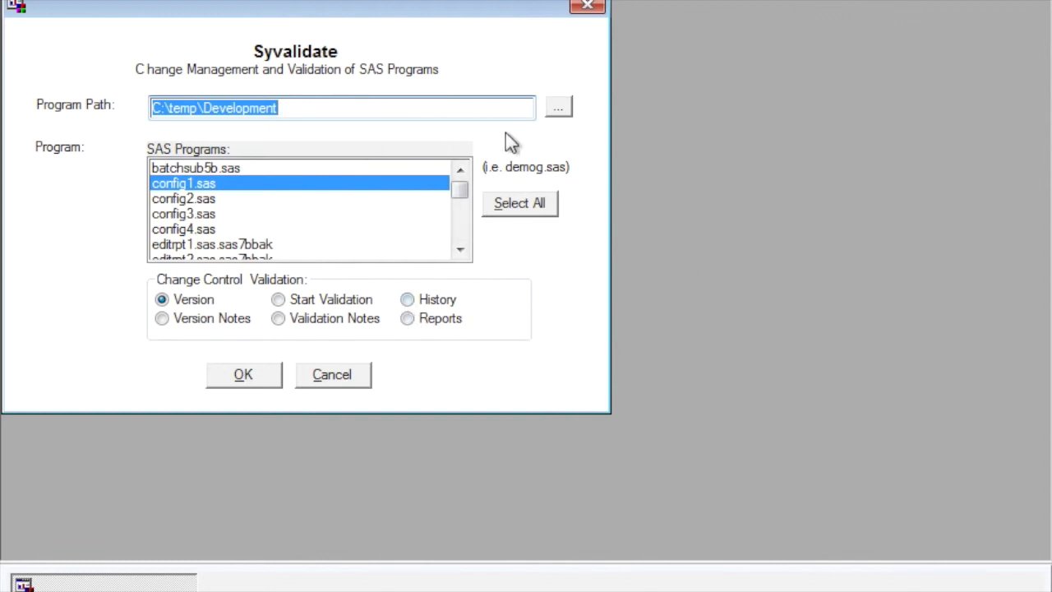
Point the Program Path to C:\temp\Production and select config3.sas
left_click(556, 109)
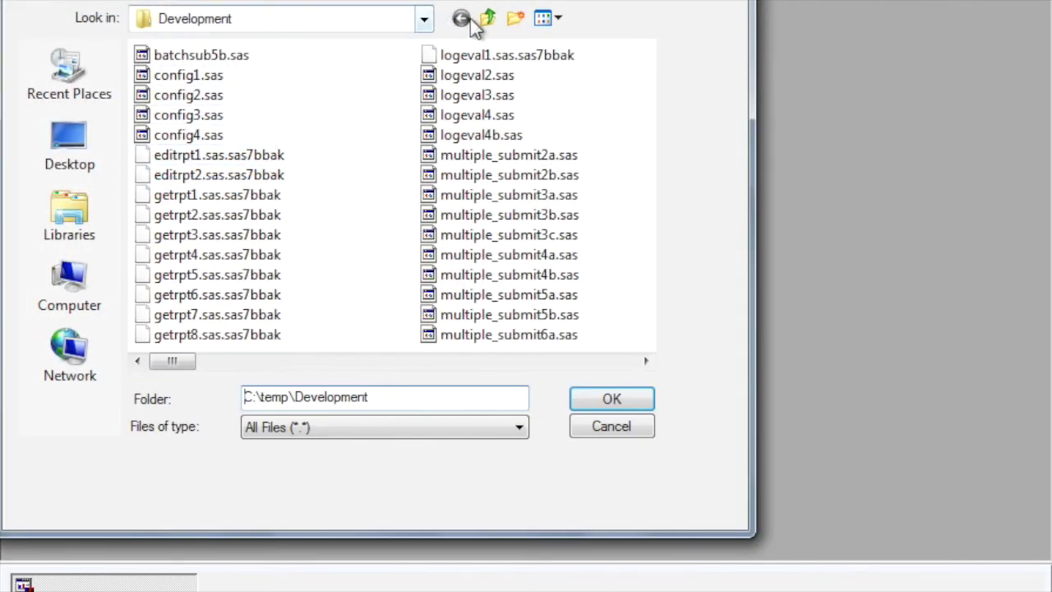
left_click(489, 21)
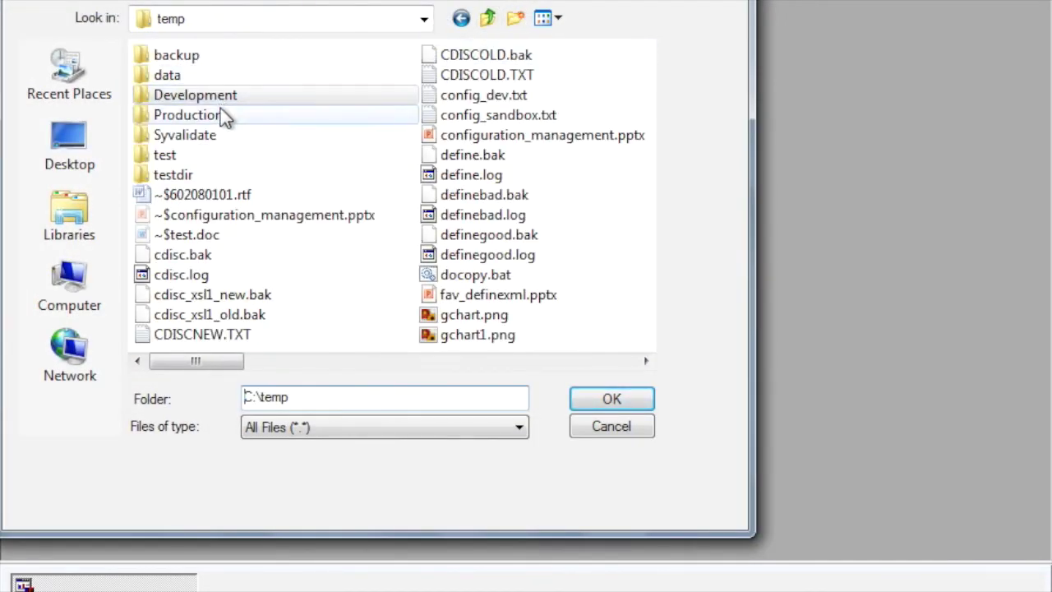
double_click(222, 115)
left_click(610, 399)
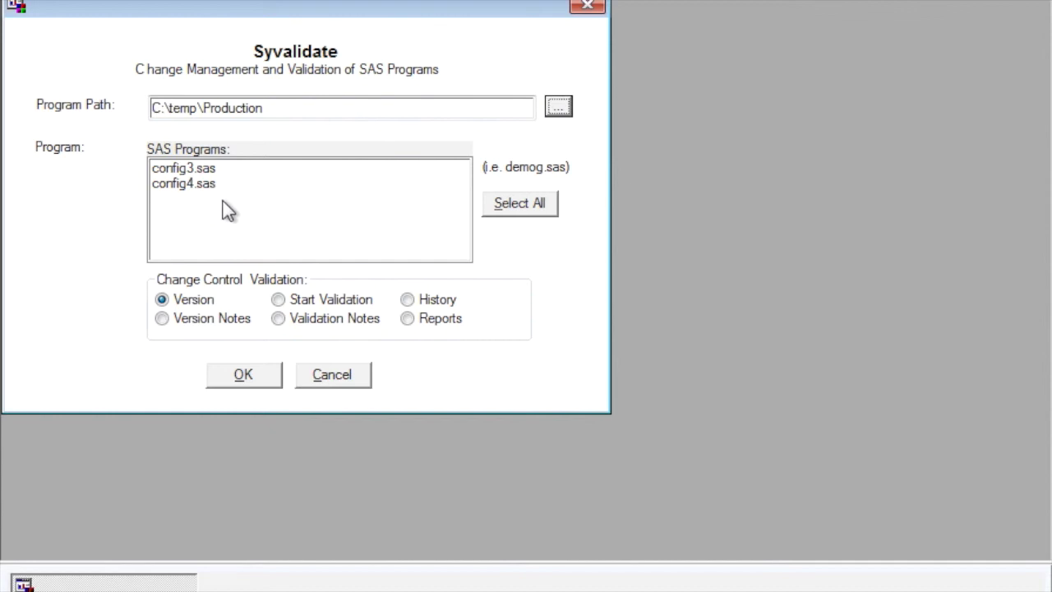
left_click(189, 167)
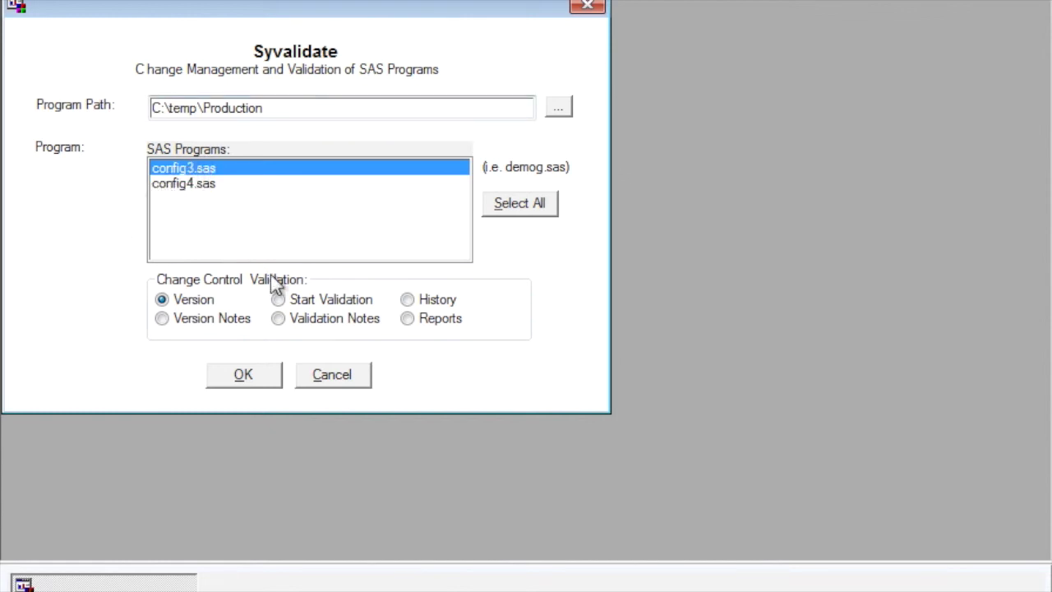
Open config3.sas's history from C:\temp\Production and scroll to its latest entries
left_click(408, 302)
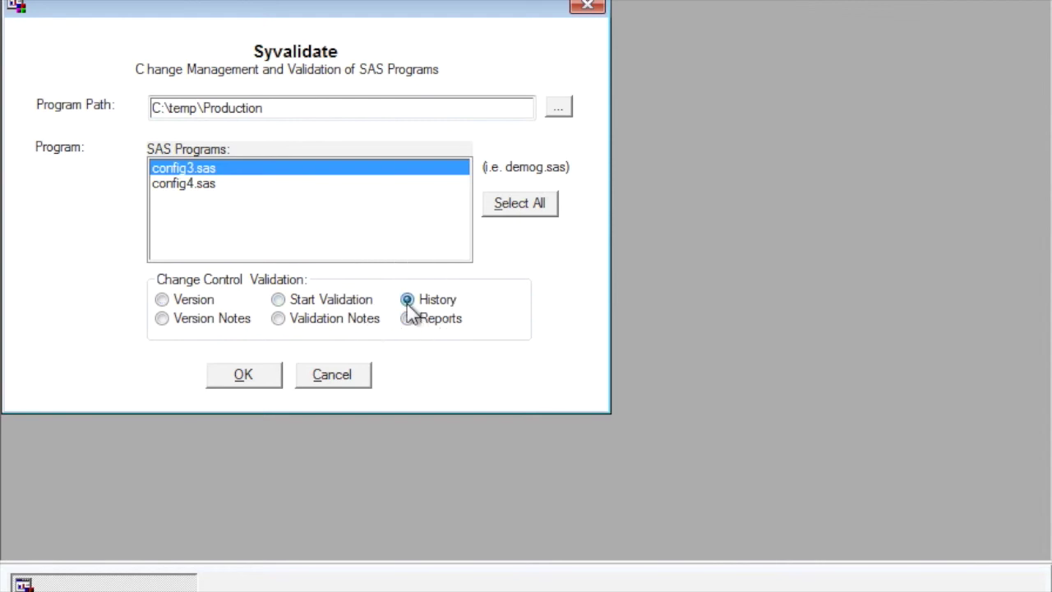
left_click(259, 374)
left_click(639, 271)
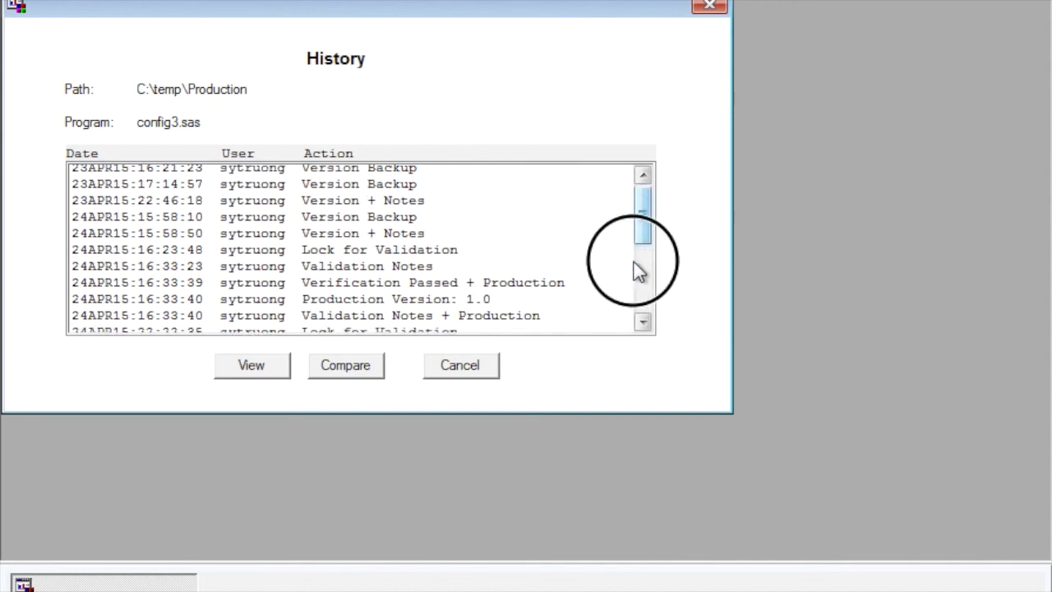
left_click_drag(639, 271, 613, 318)
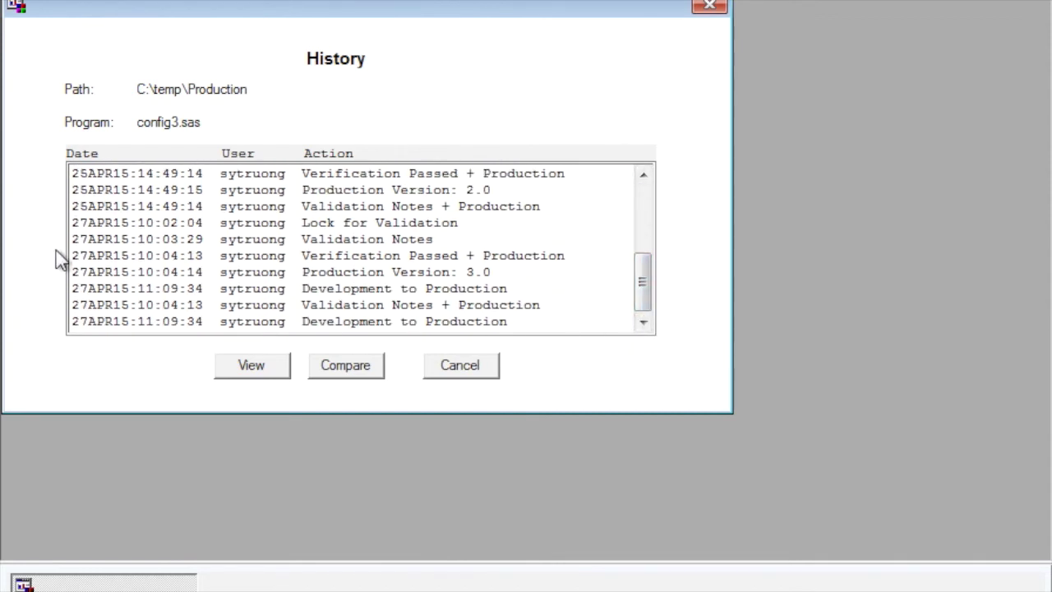
mouse_move(64, 198)
left_mouse_down()
mouse_move(39, 251)
mouse_move(39, 313)
left_mouse_up()
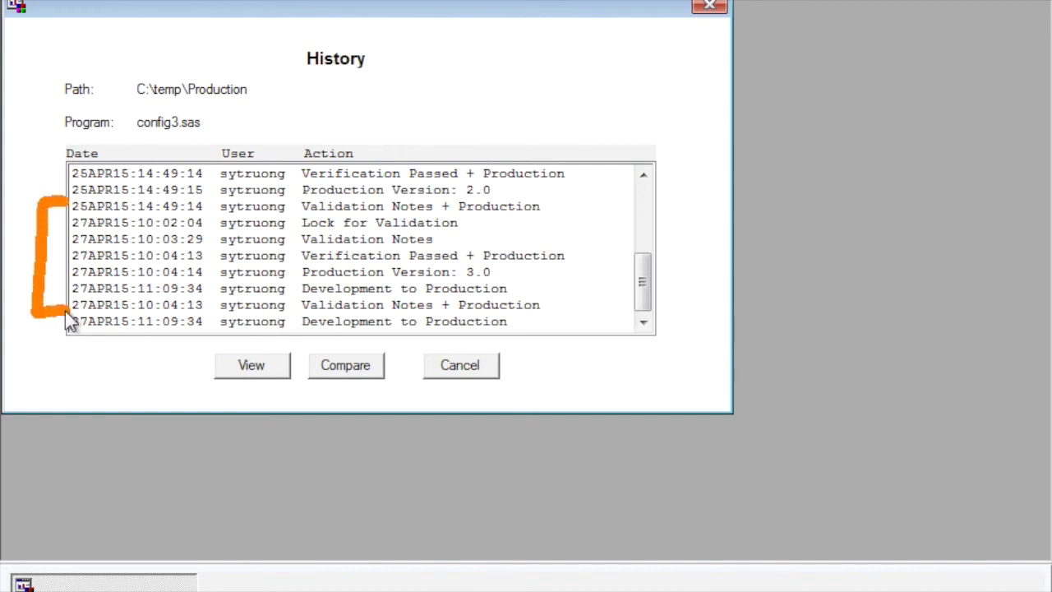
mouse_move(79, 367)
left_mouse_down()
mouse_move(129, 345)
mouse_move(136, 361)
left_mouse_up()
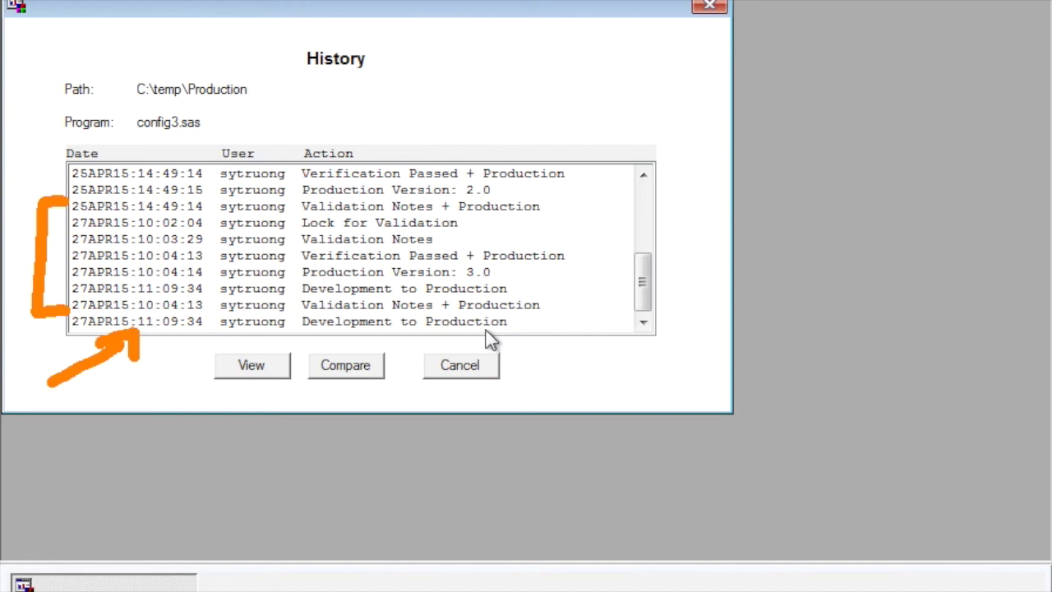
key("Escape")
Select the 25APR15 Verification Passed + Production entry and the latest Development to Production entry
left_click(389, 323)
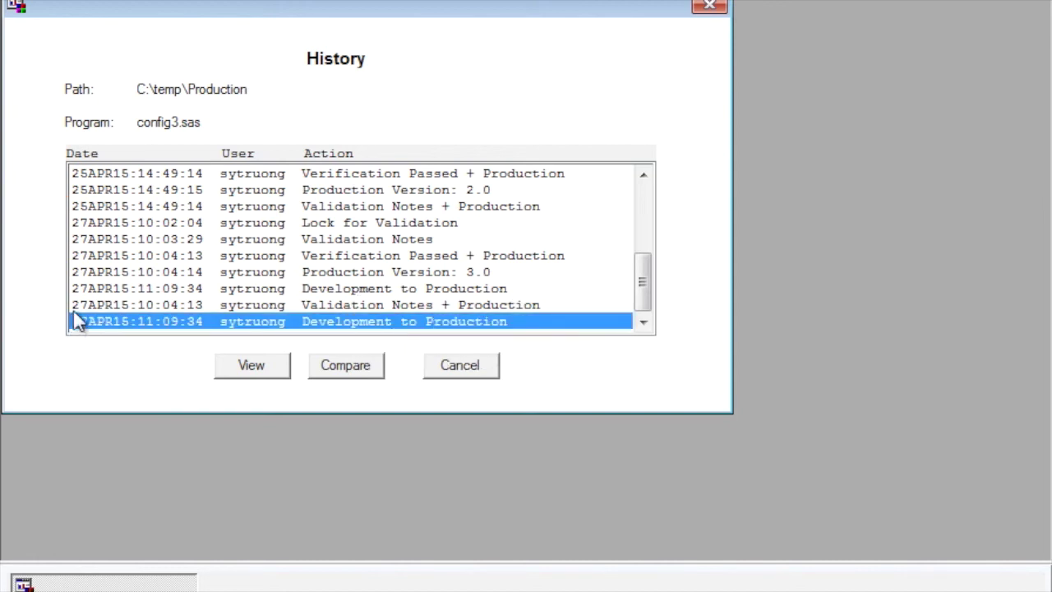
mouse_move(61, 254)
left_mouse_down()
mouse_move(45, 255)
mouse_move(43, 308)
mouse_move(72, 309)
left_mouse_up()
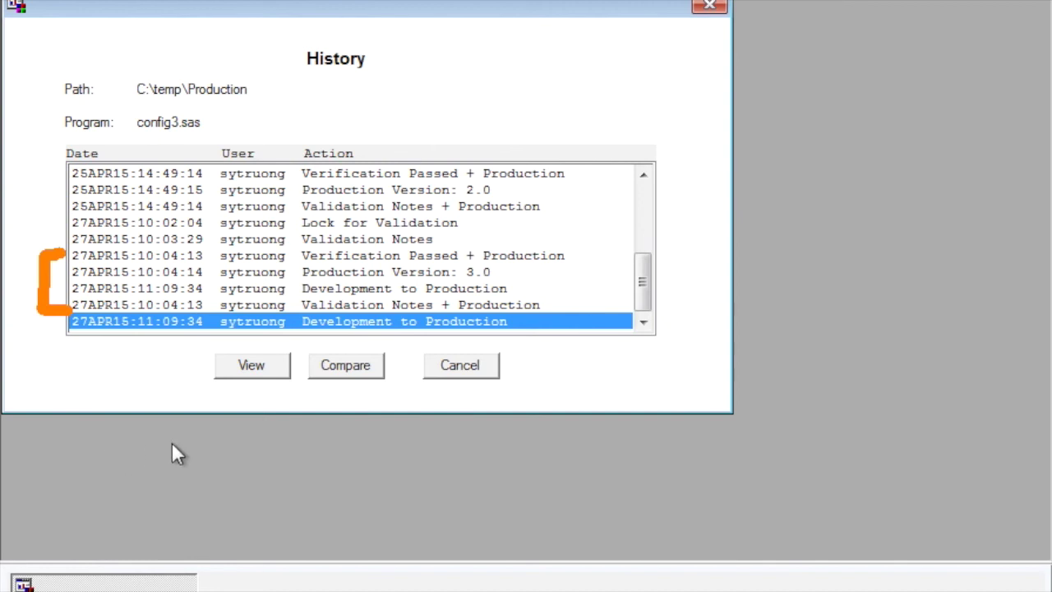
left_click(264, 326)
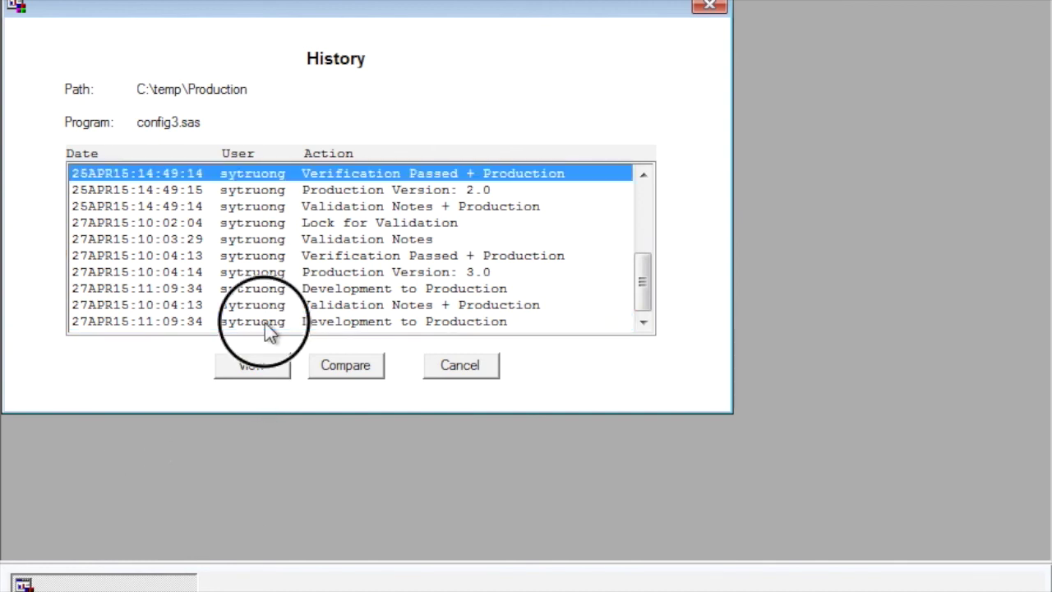
left_click(265, 325, "ctrl")
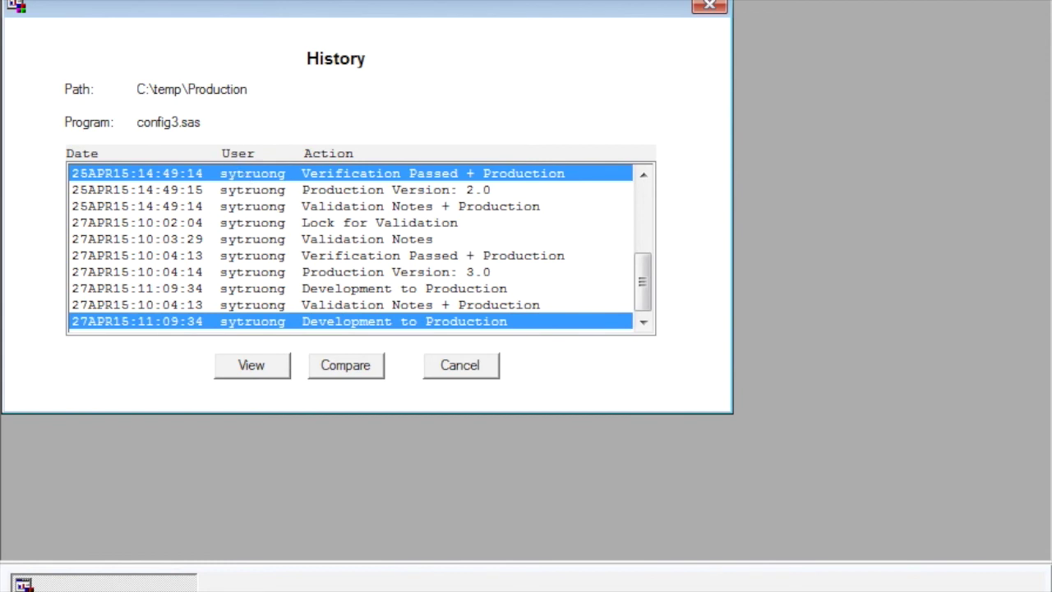